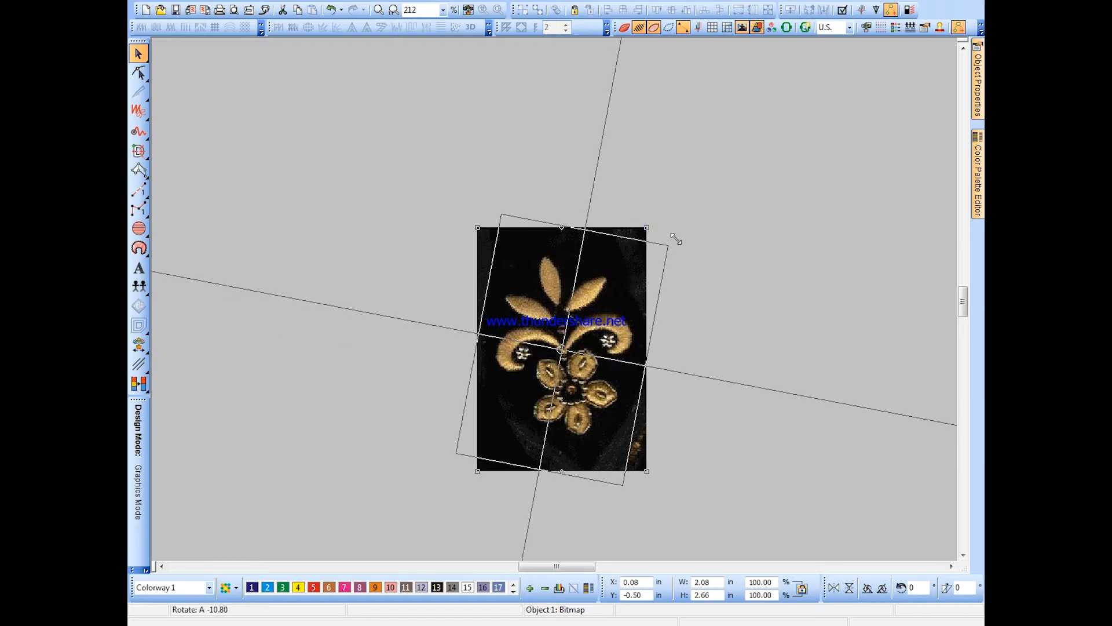
Step: Straighten the flower bitmap by rotating it about 10.8 degrees clockwise and shift it slightly left, leaving it deselected
left_click_drag(559, 249, 495, 241)
left_click(675, 253)
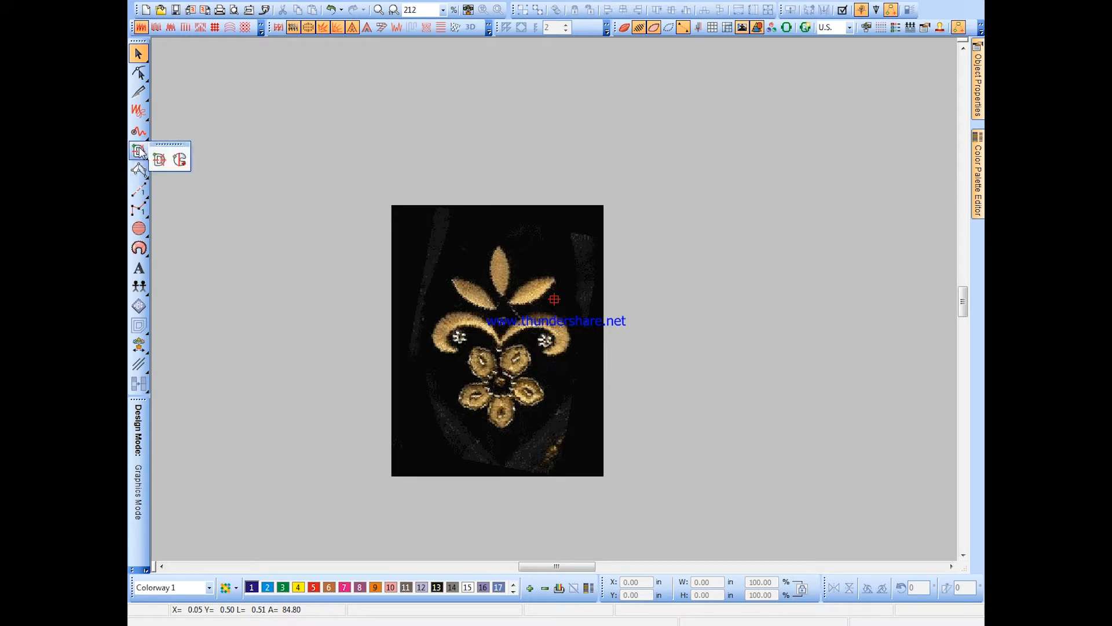
Step: With the Input A tool, trace the right curl from the centre to the top of its arch with paired edge points
mouse_move(140, 151)
left_click(139, 169)
scroll(504, 347, "up", 2)
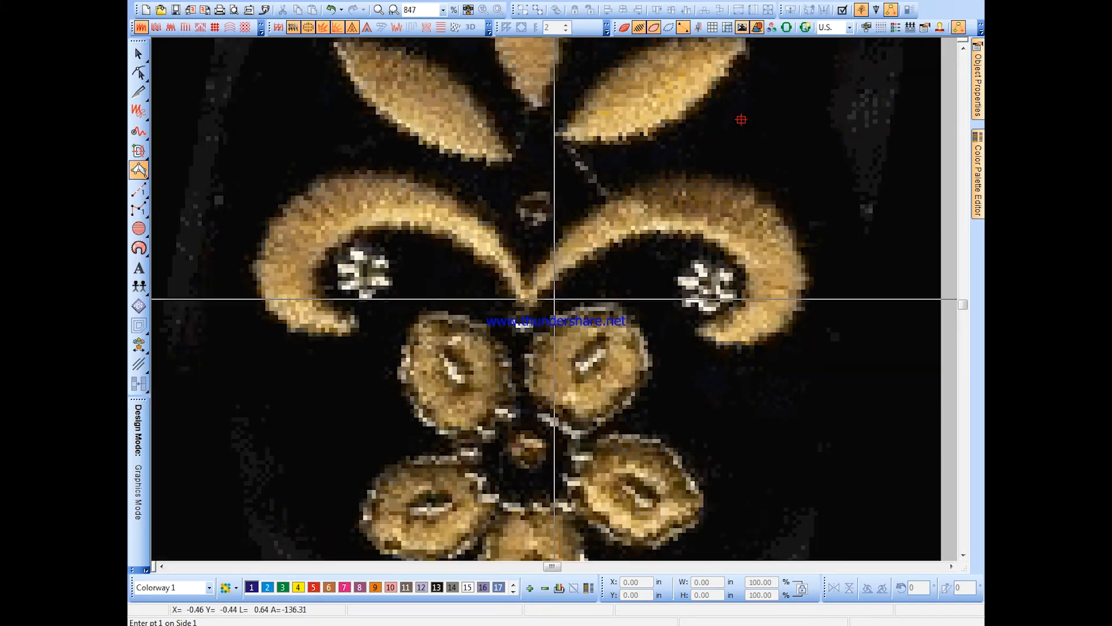
left_click(528, 308)
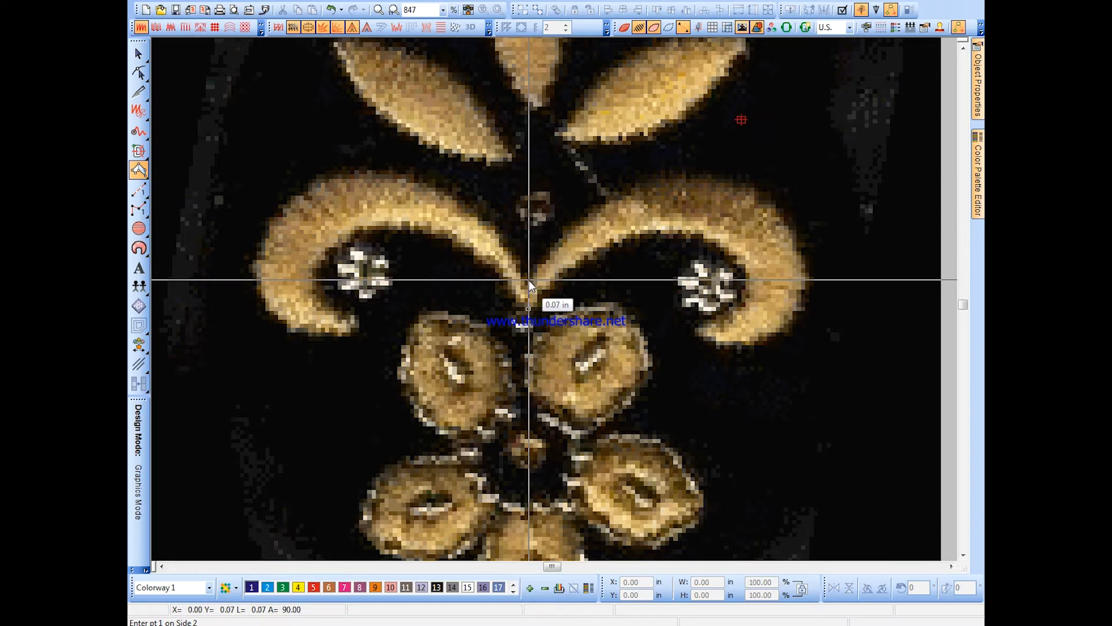
key("Escape")
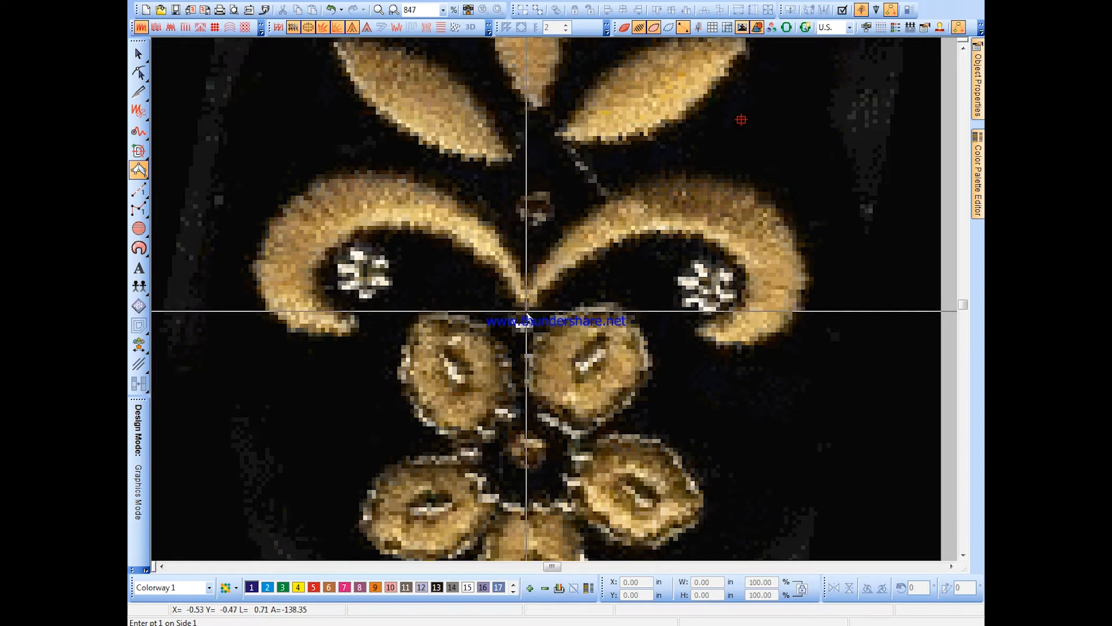
left_click(526, 312)
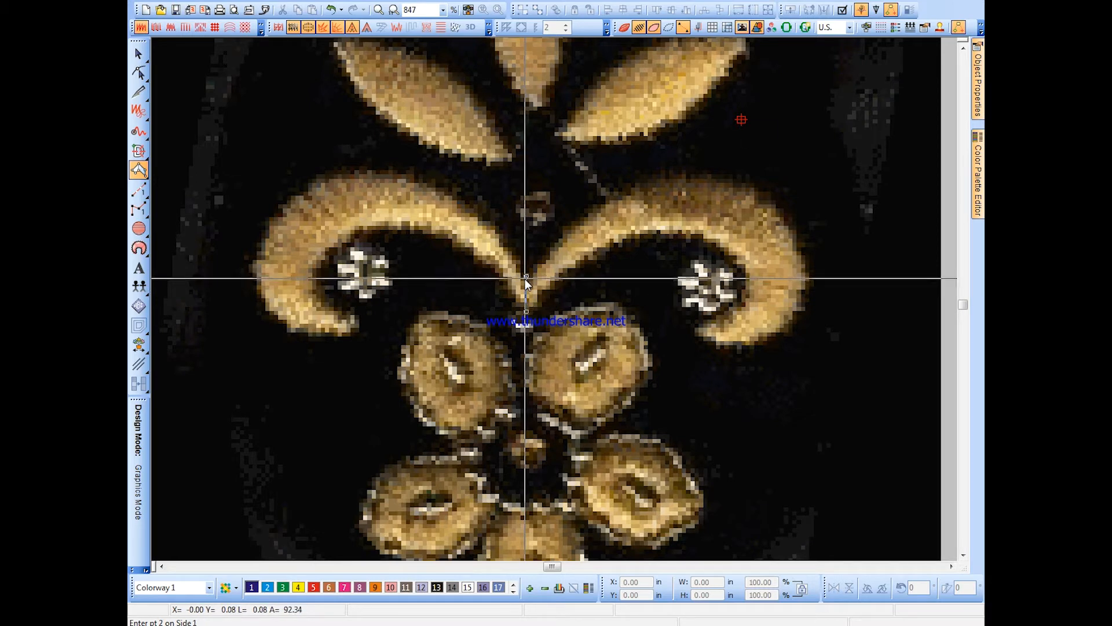
left_click(582, 258)
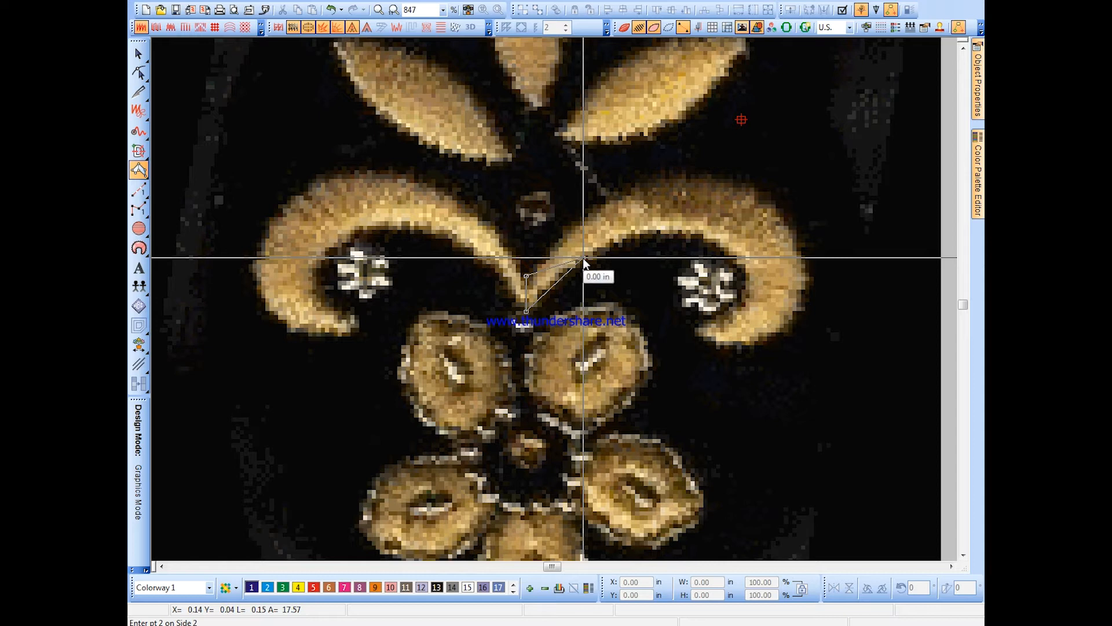
left_click(586, 212)
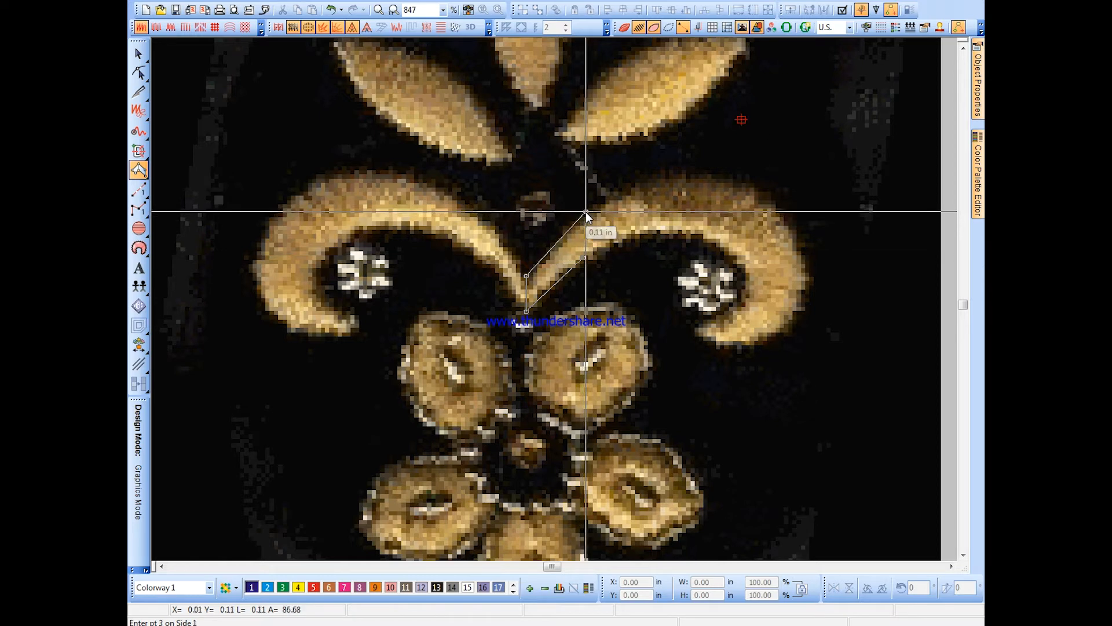
left_click(683, 231)
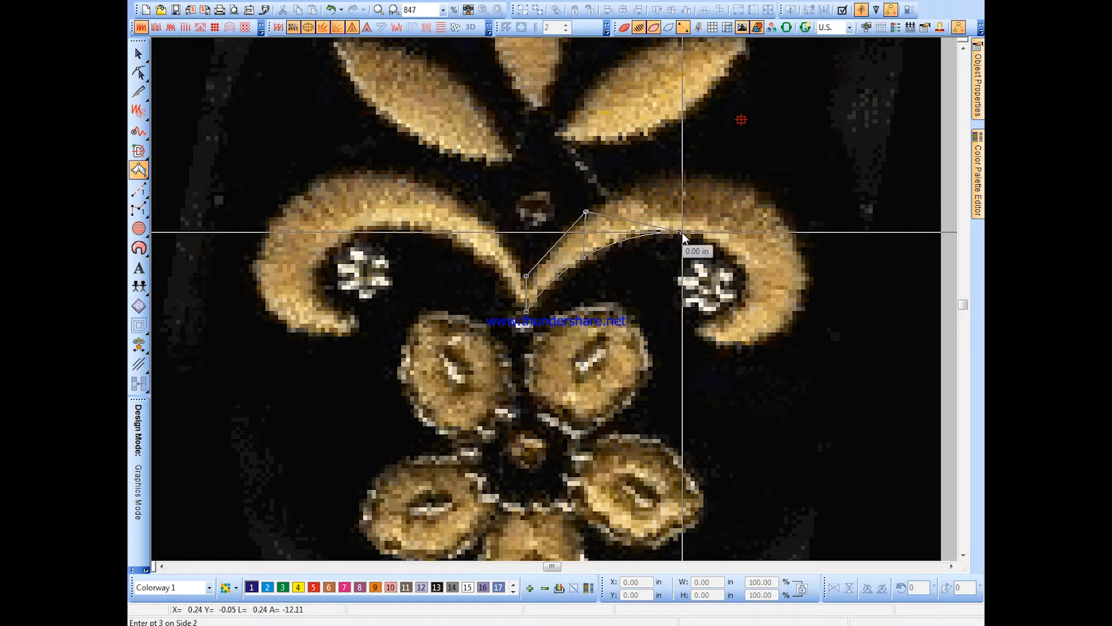
left_click(698, 172)
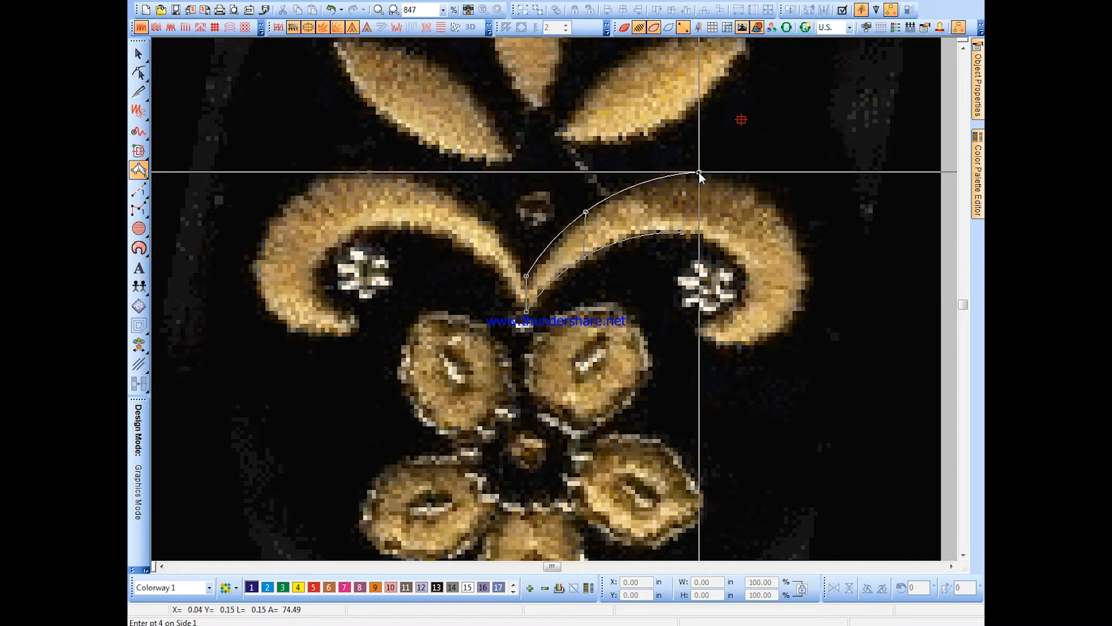
Step: Continue the right curl's paired points around its bend to the inward tip and generate the satin object, about 0.69 by 0.44 in
left_click(733, 256)
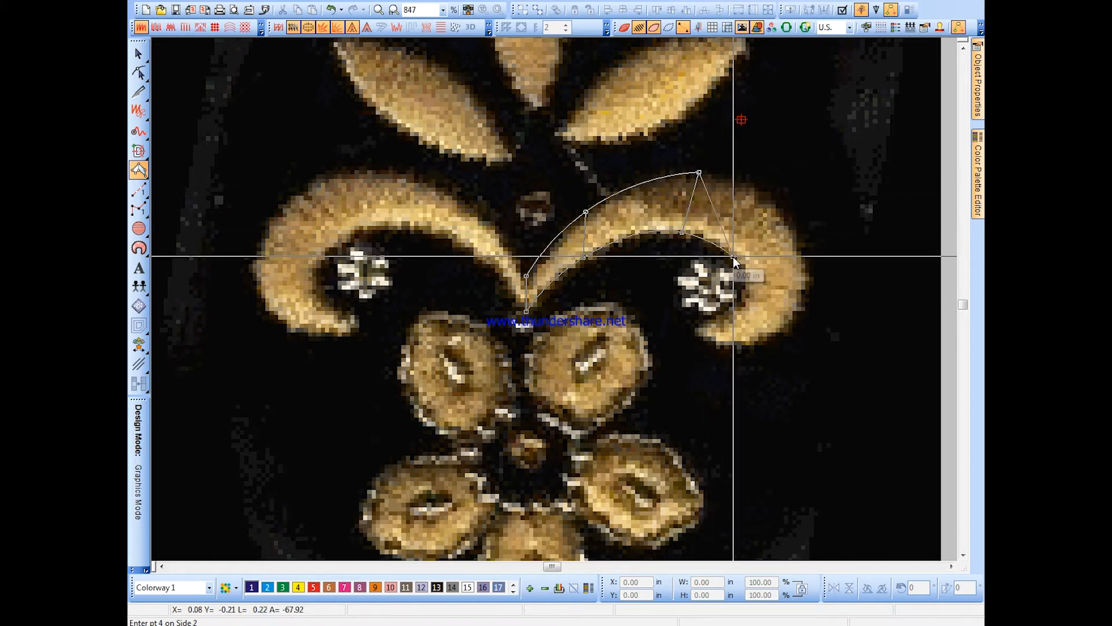
left_click(803, 238)
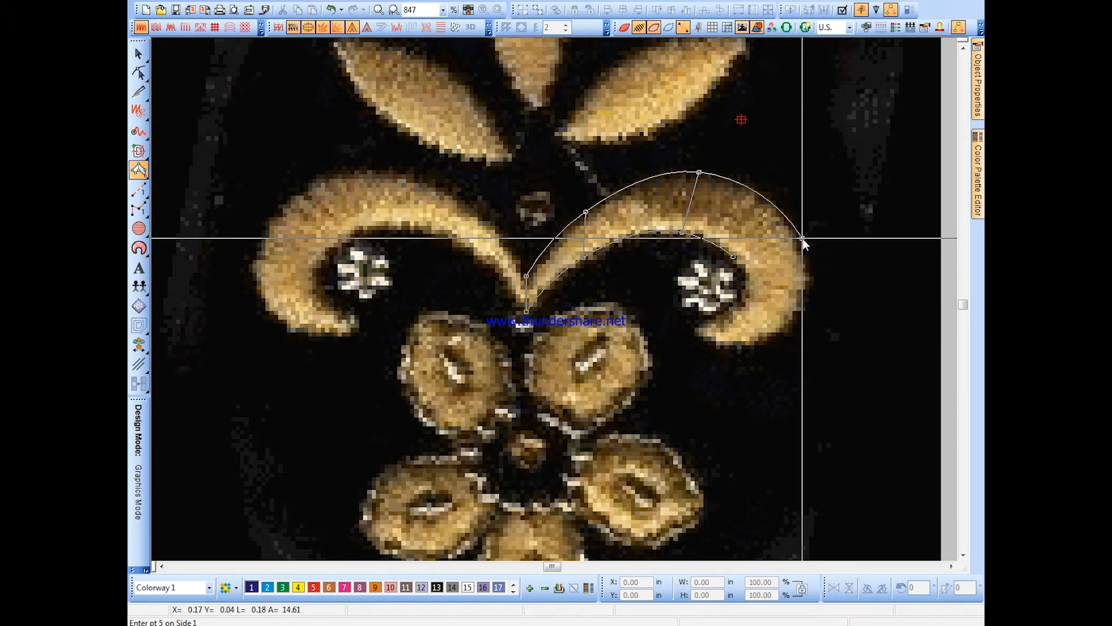
left_click(743, 300)
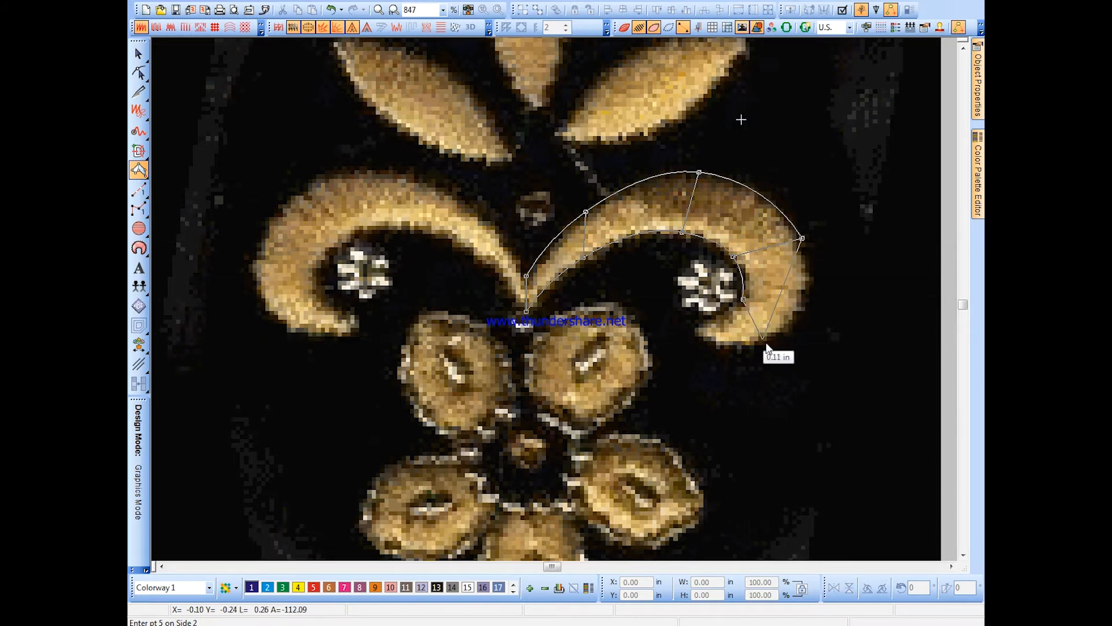
left_click(766, 343)
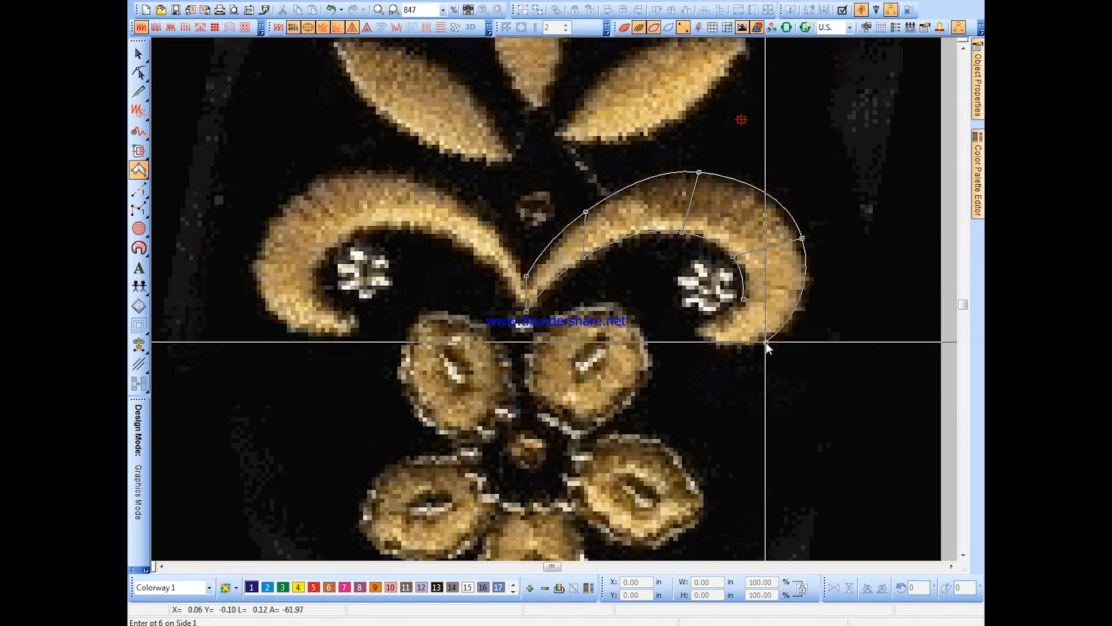
left_click(694, 336)
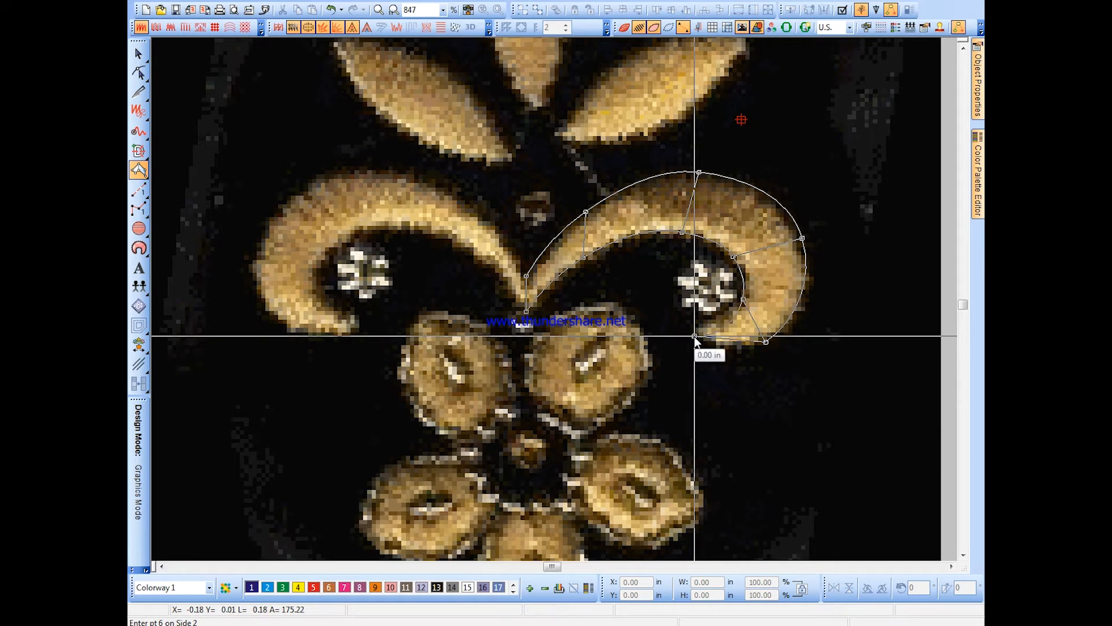
left_click(695, 342)
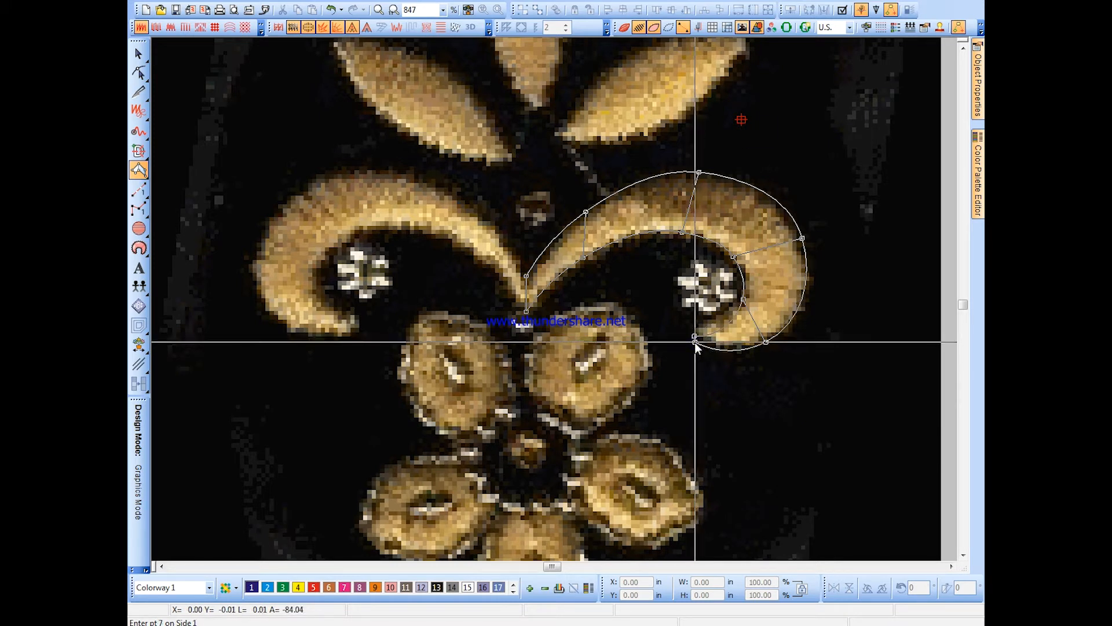
key("Return")
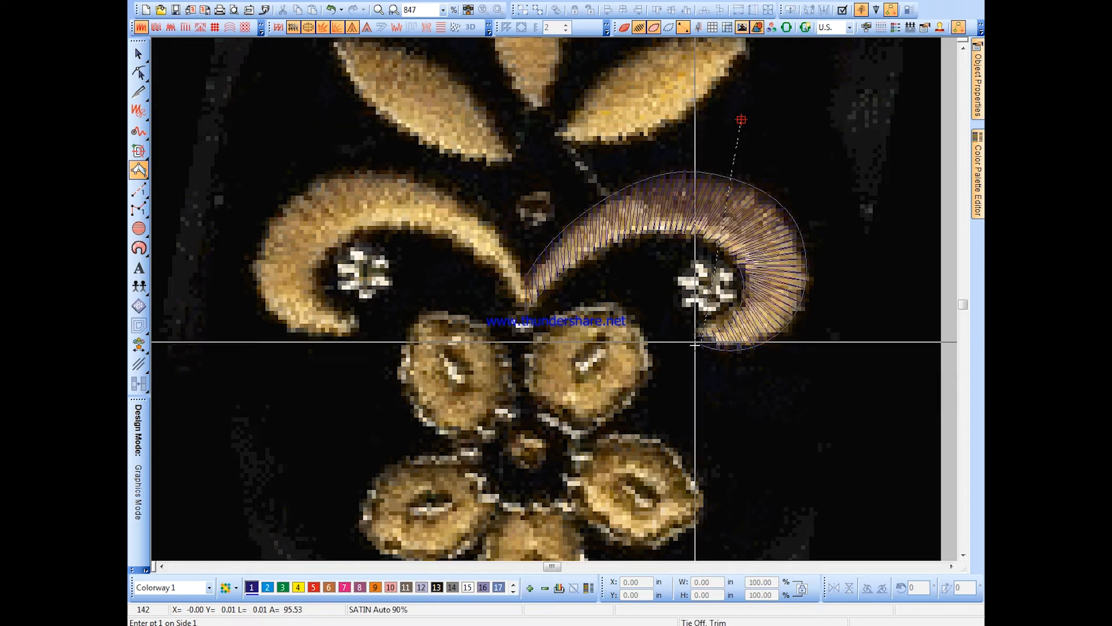
key("Escape")
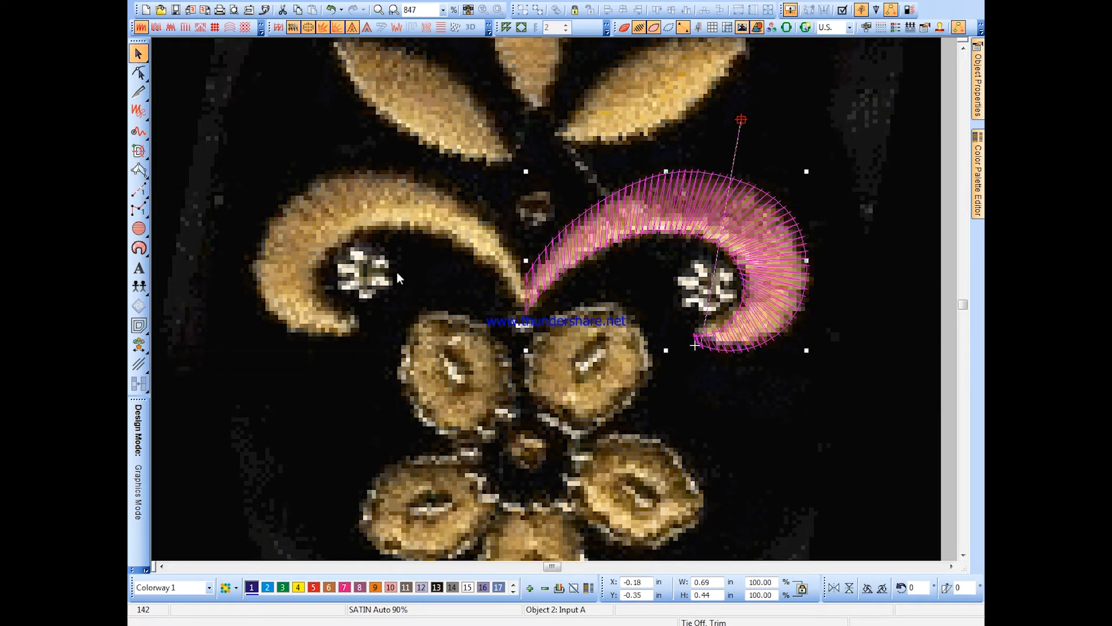
Step: Recolour the right curl with yellow, colour 4, and display the stitches in realistic view
left_click(301, 586)
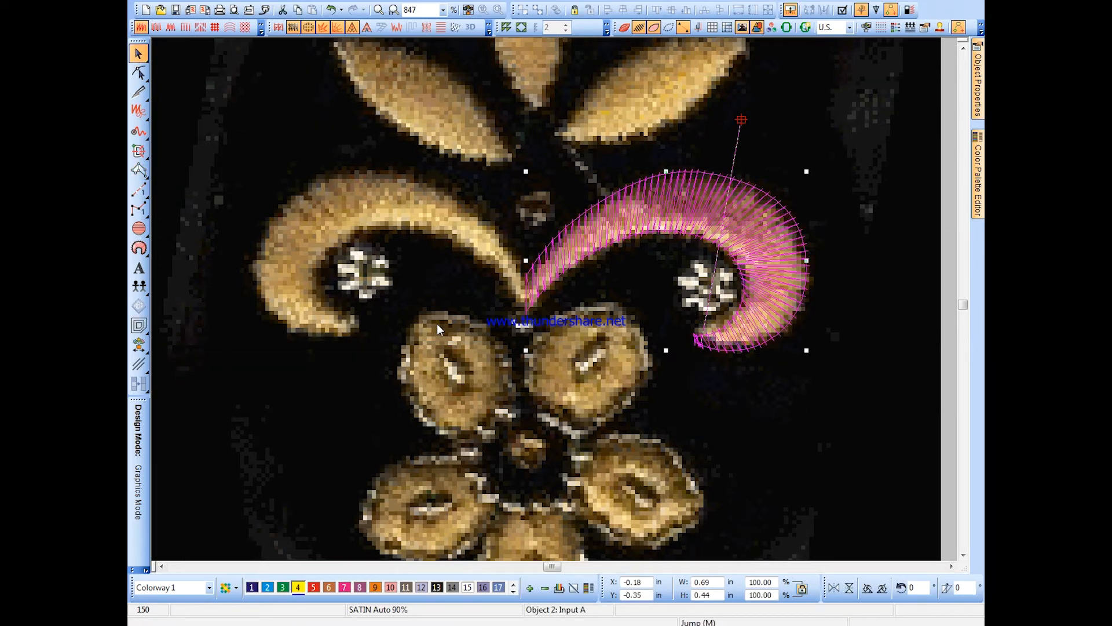
key("t")
key("t")
key("t")
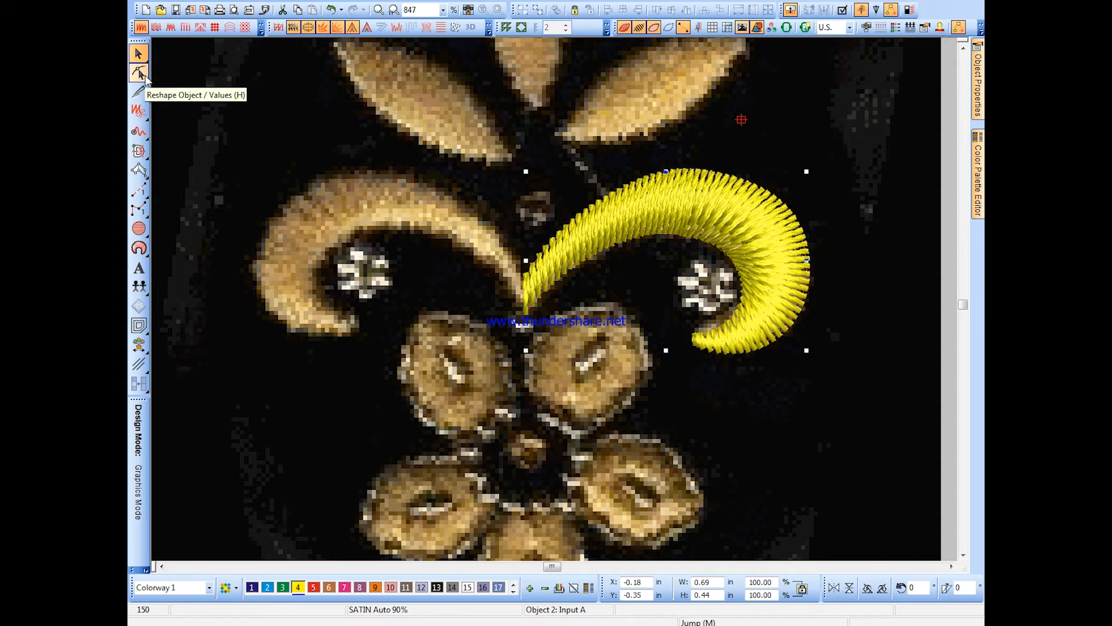
Step: Reshape the right curl by nudging three outer-edge control points to follow the bitmap more closely, and finish editing it
left_click(722, 221)
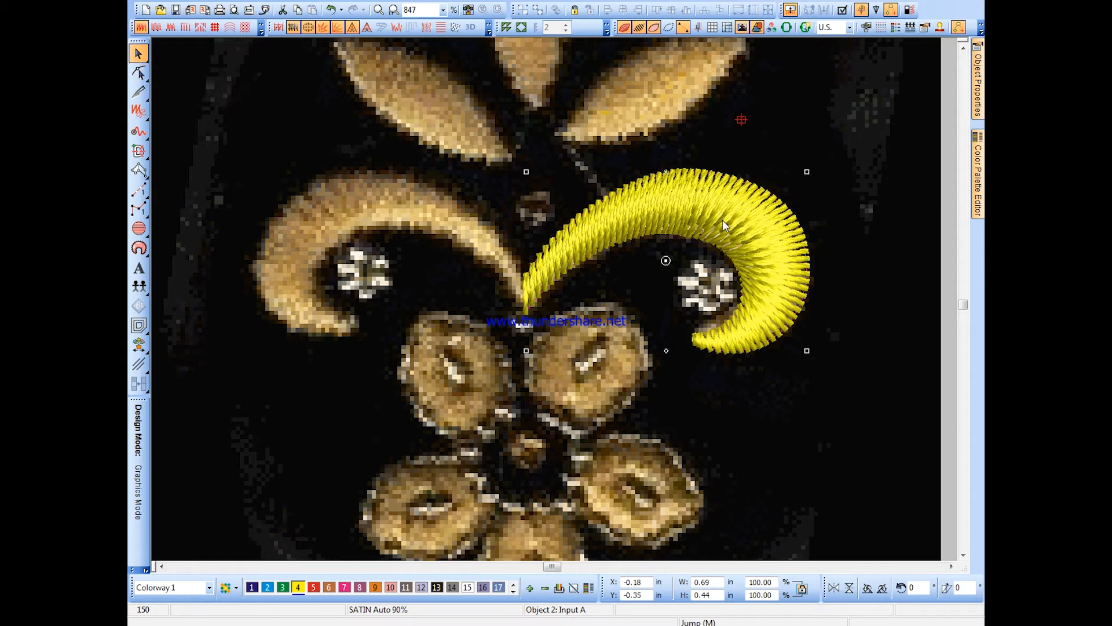
key("h")
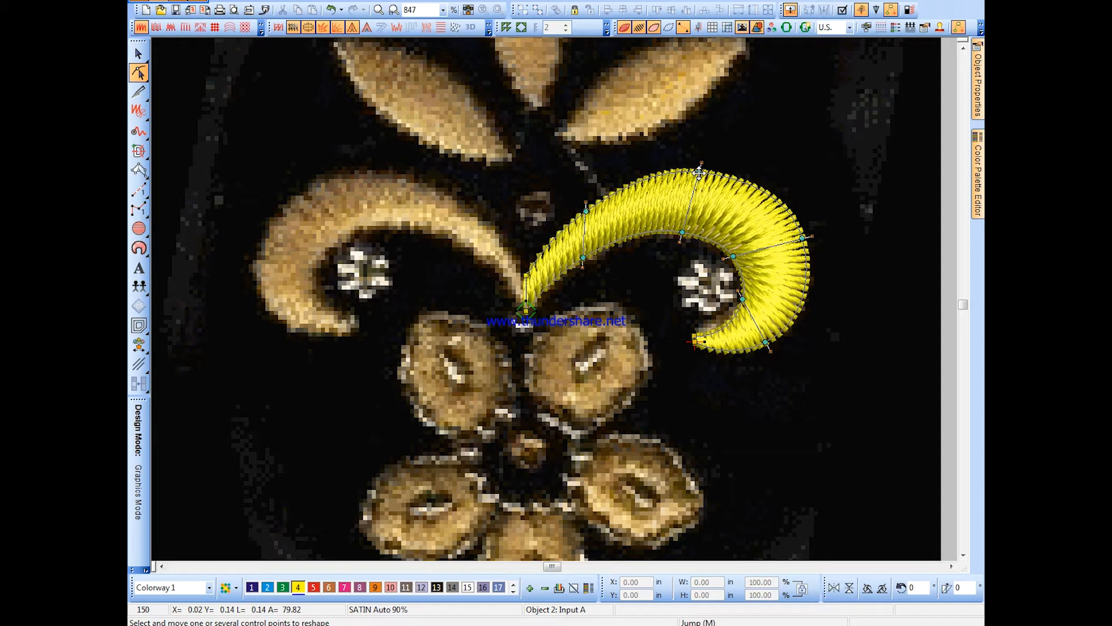
left_click_drag(699, 172, 694, 174)
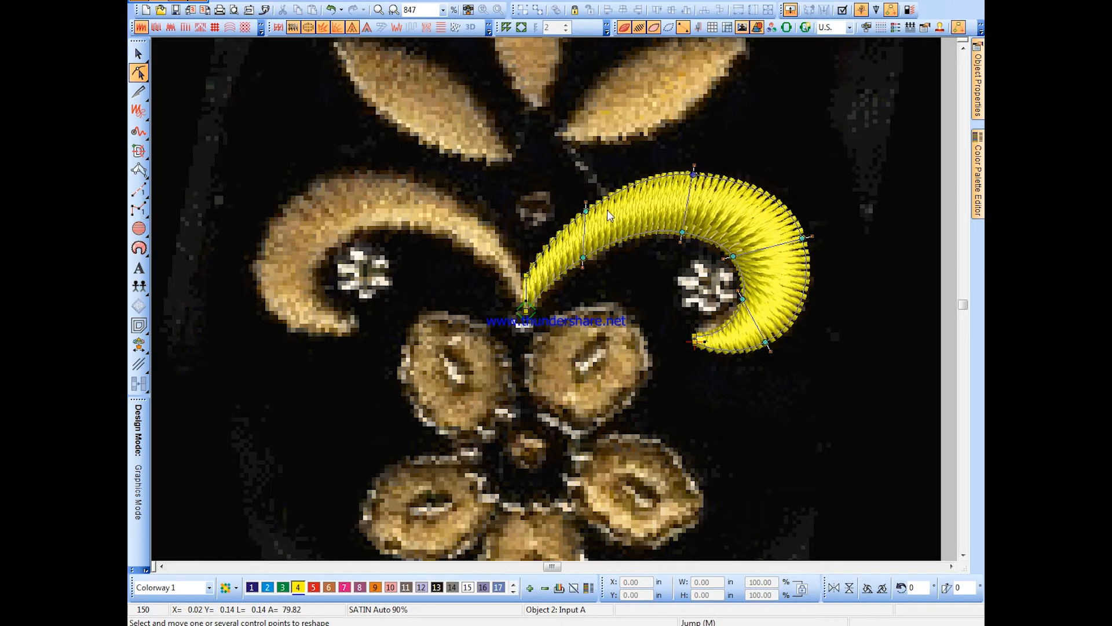
left_click_drag(584, 212, 590, 211)
left_click_drag(803, 238, 796, 238)
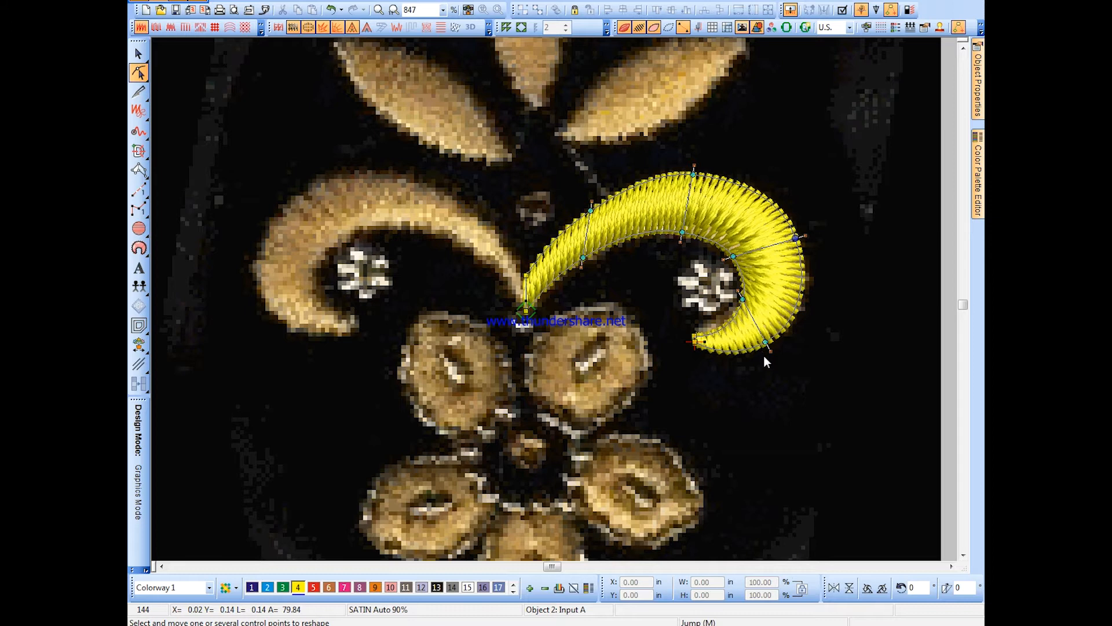
left_click(139, 53)
left_click(617, 283)
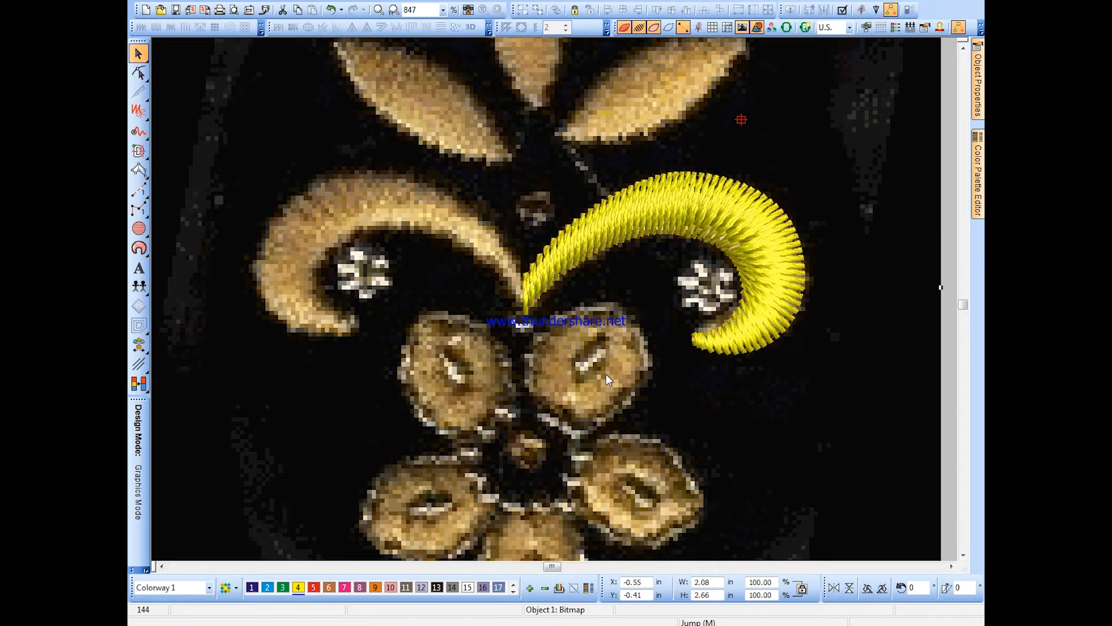
Step: Digitize the upper-right leaf as an Input A satin object about 0.45 by 0.31 in, using paired points from base to tip
scroll(606, 375, "up", 1)
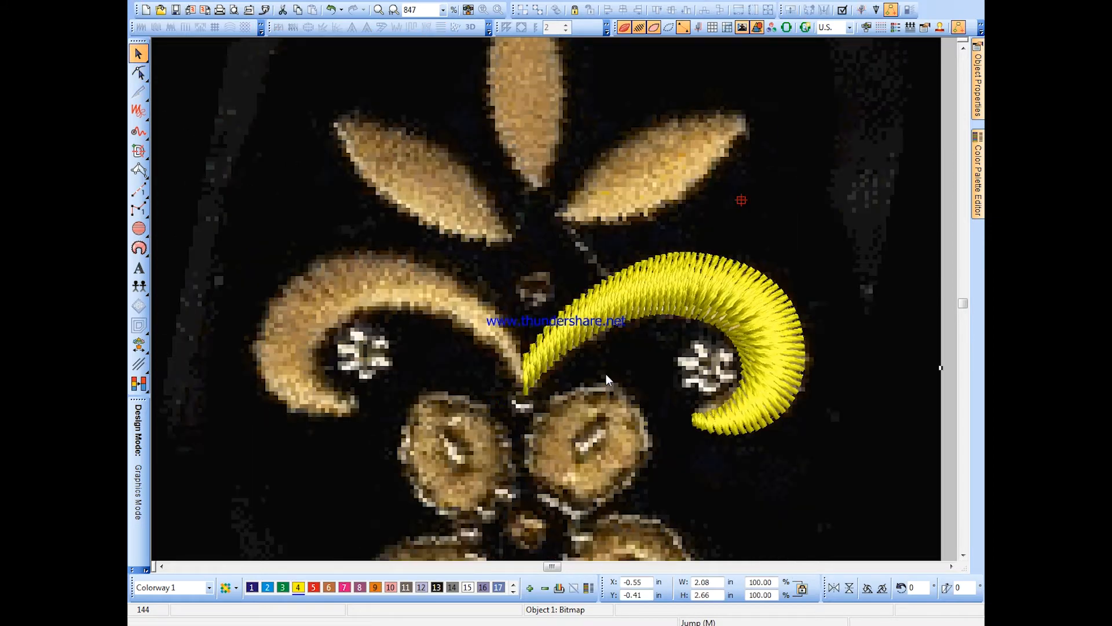
left_click(139, 170)
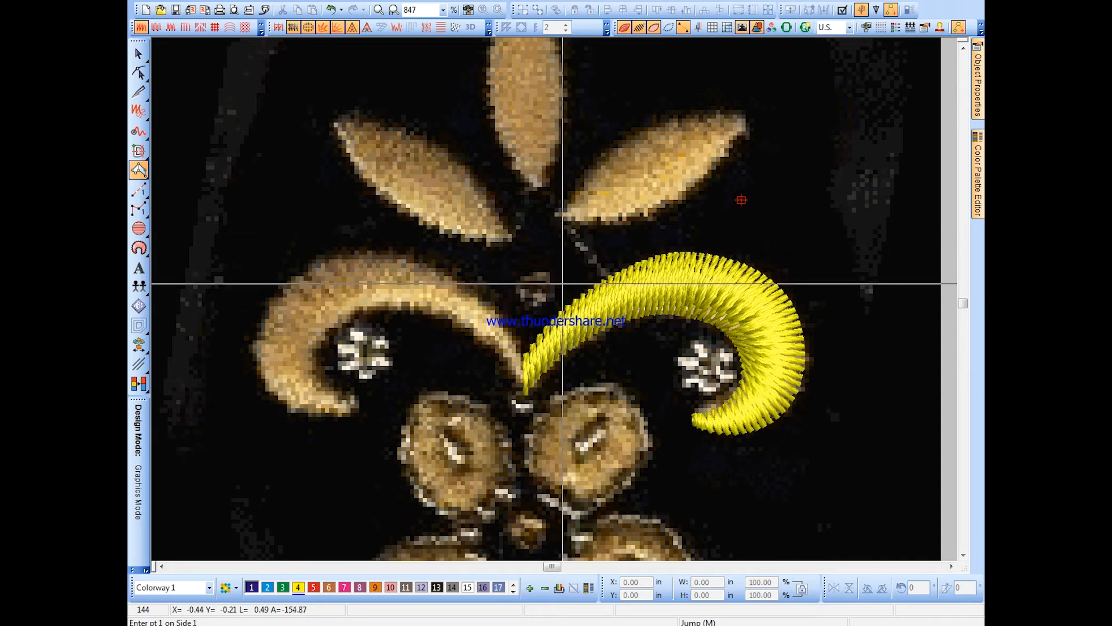
left_click(581, 228)
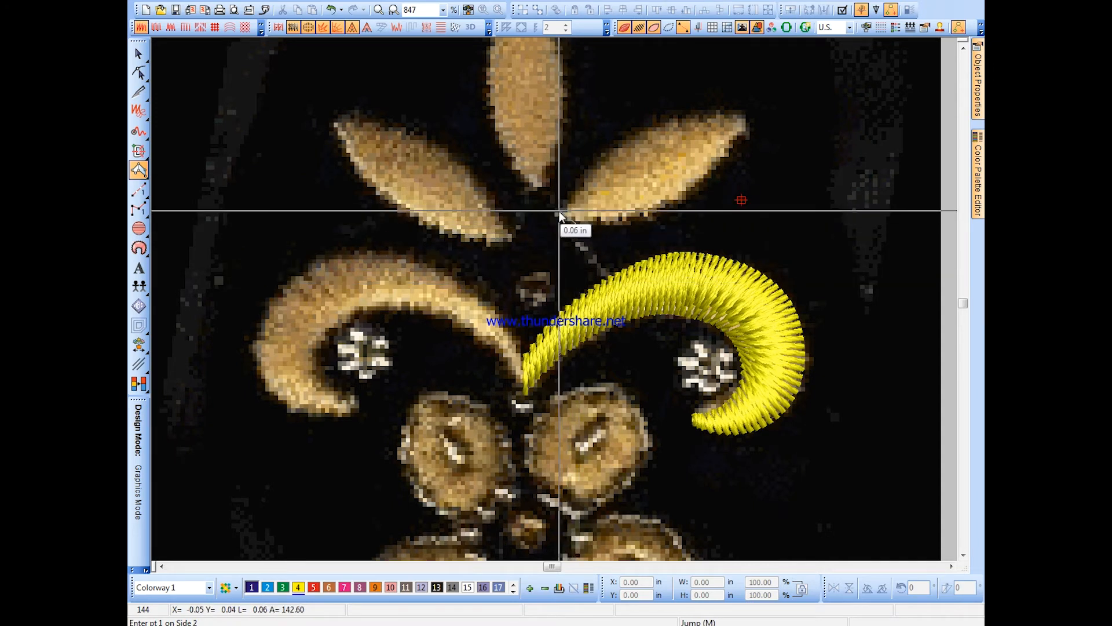
left_click(567, 214)
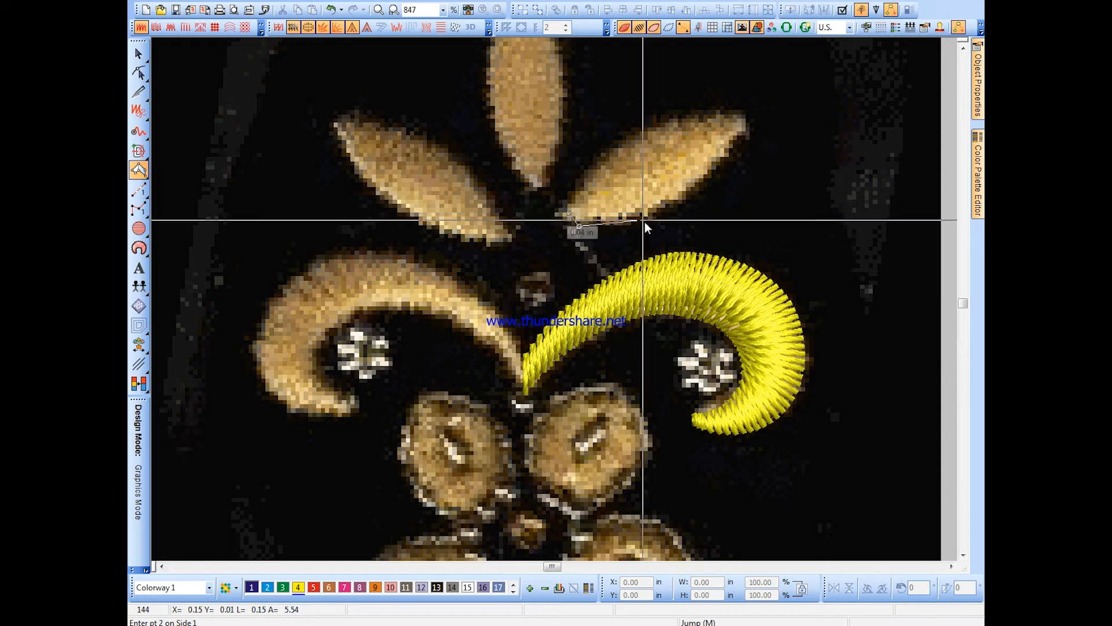
left_click(686, 211)
left_click(615, 137)
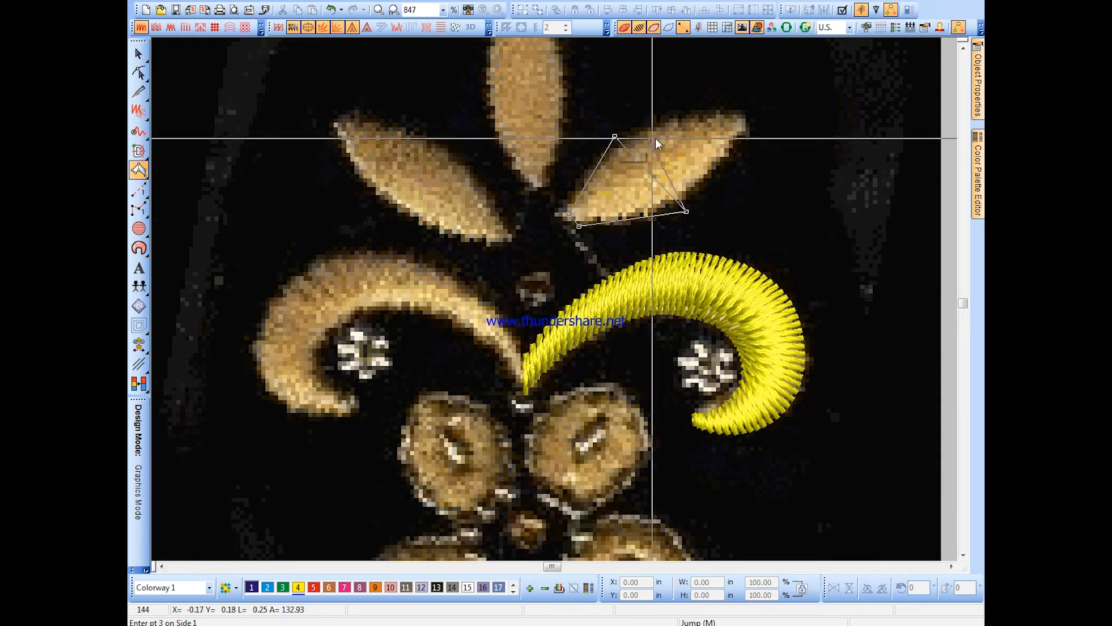
left_click(752, 120)
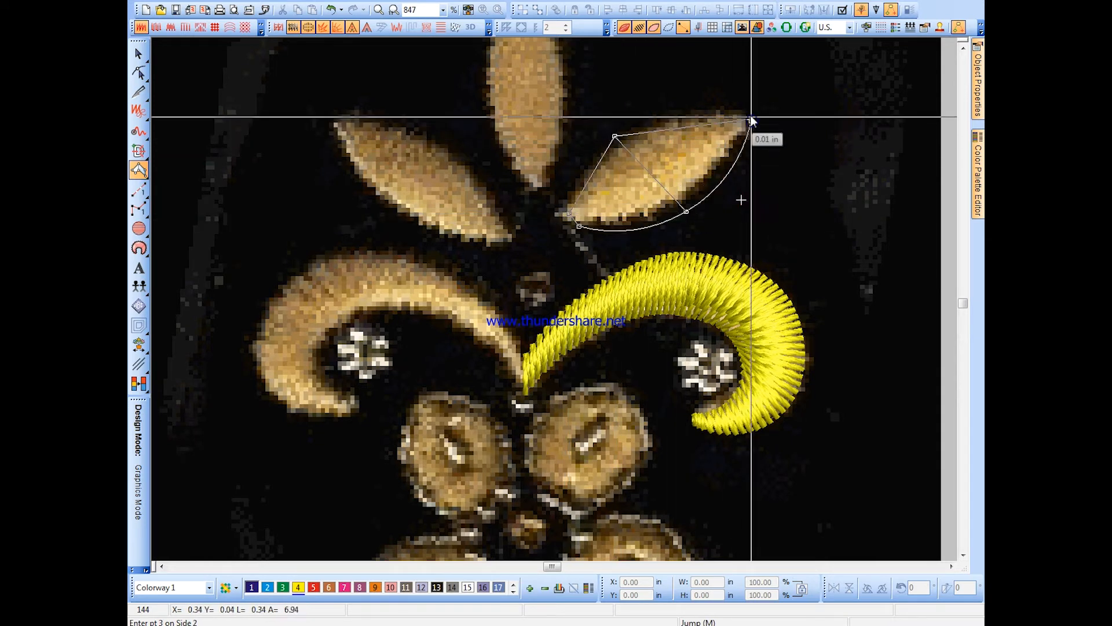
left_click(752, 120)
key("Return")
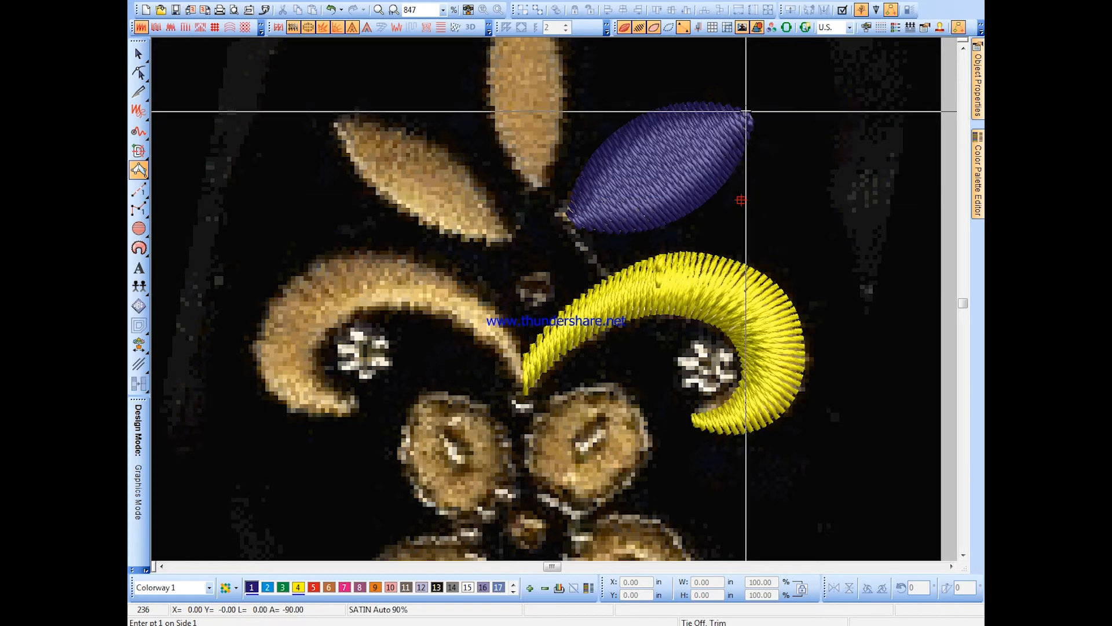
Step: Reshape the upper-right leaf by adding a control-point pair near its tip and pulling the lower edge inward into an S-curve
left_click(137, 53)
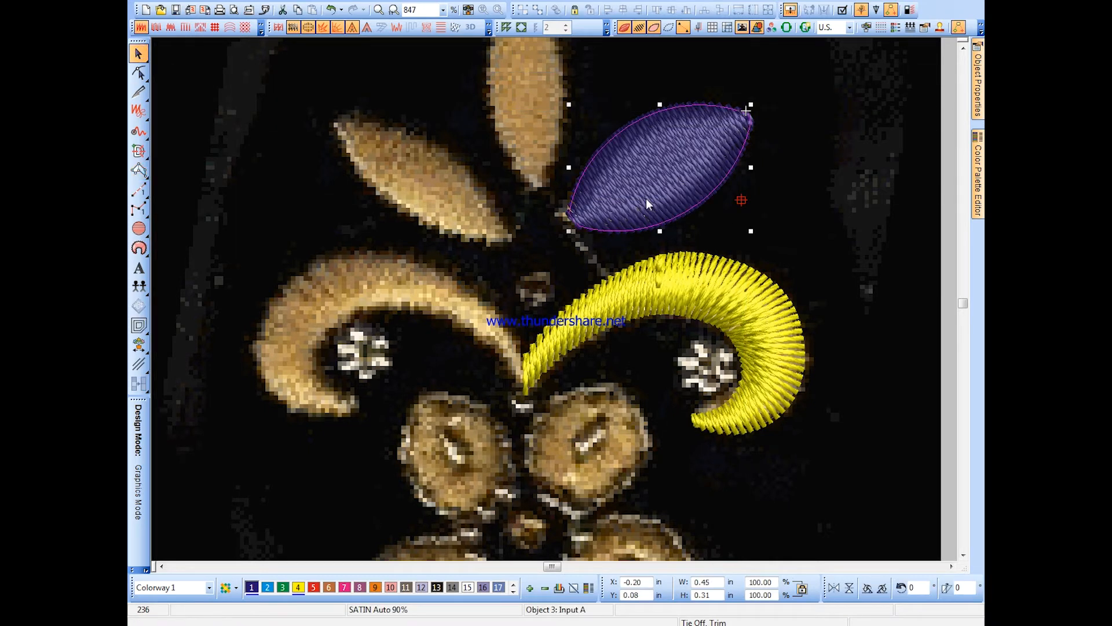
left_click(139, 72)
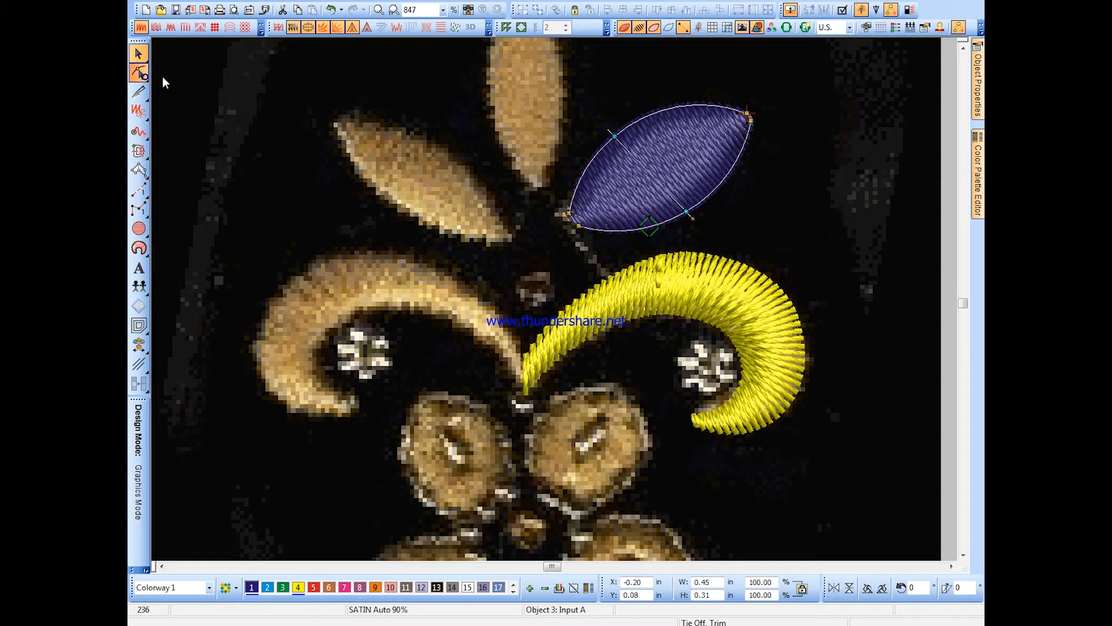
left_click(732, 168)
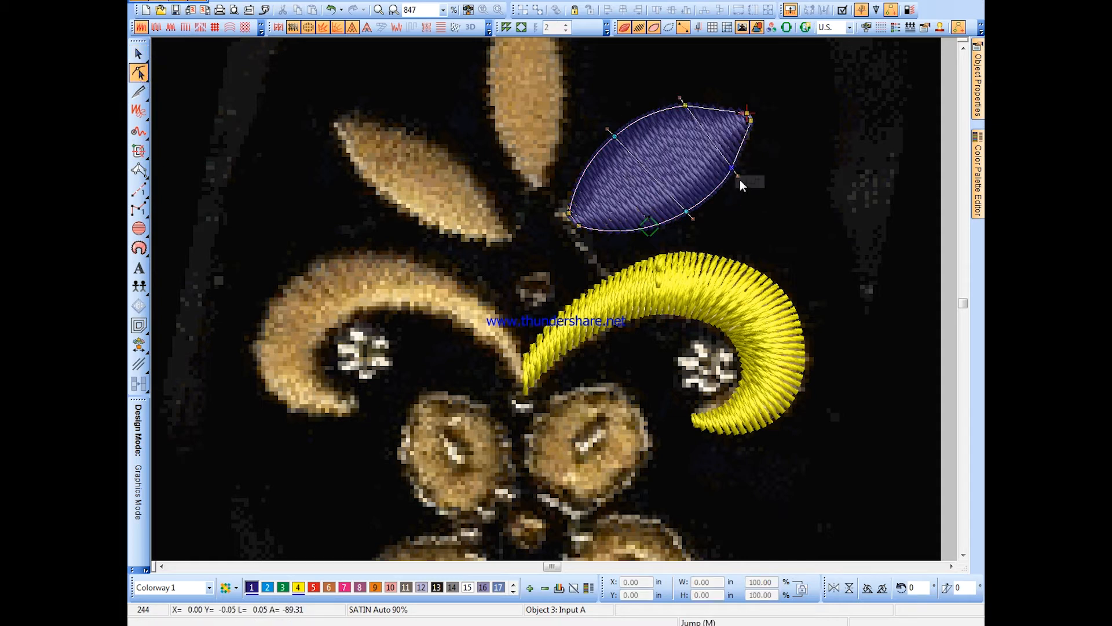
left_click_drag(702, 94, 666, 130)
left_click_drag(734, 167, 719, 155)
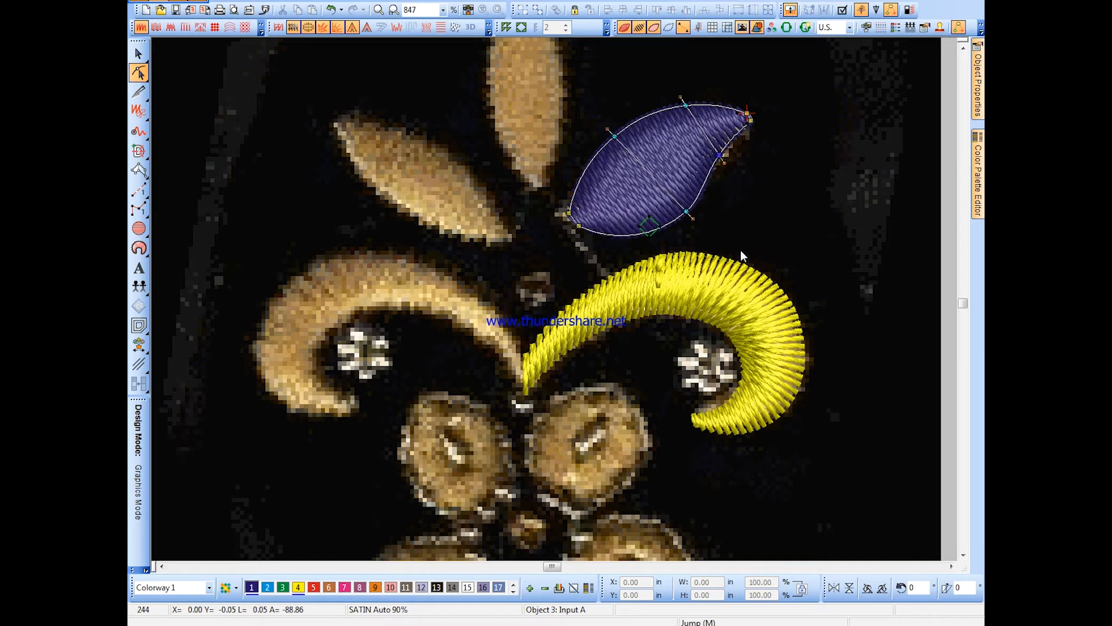
left_click_drag(687, 212, 675, 220)
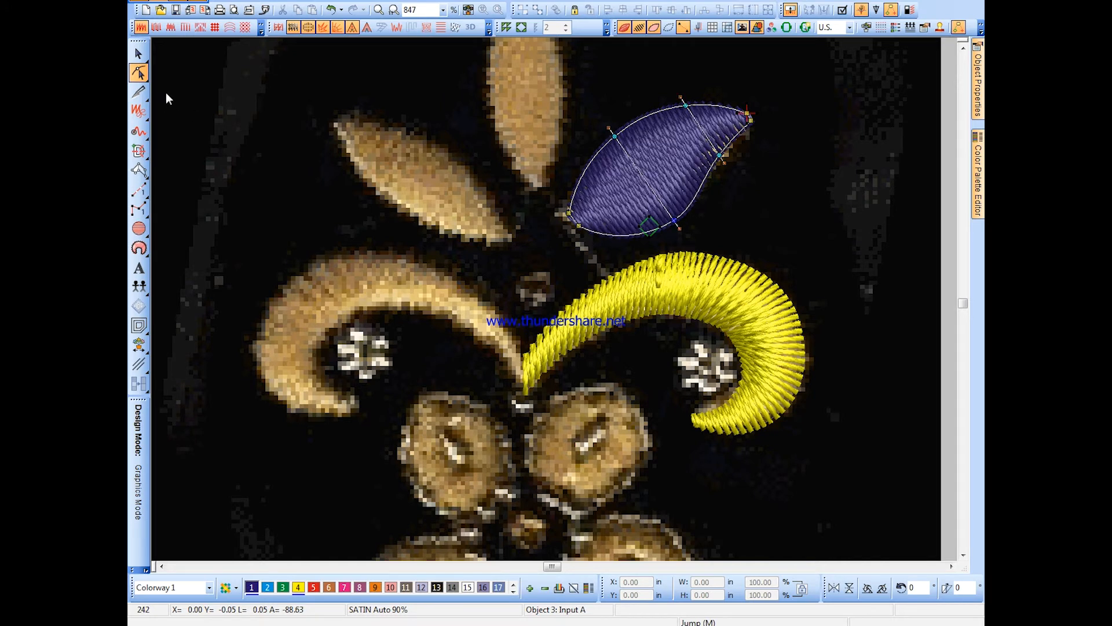
Step: Recolour the reshaped leaf yellow, colour 4, and move it about 0.07 in left and 0.09 in down
left_click(138, 53)
left_click(298, 588)
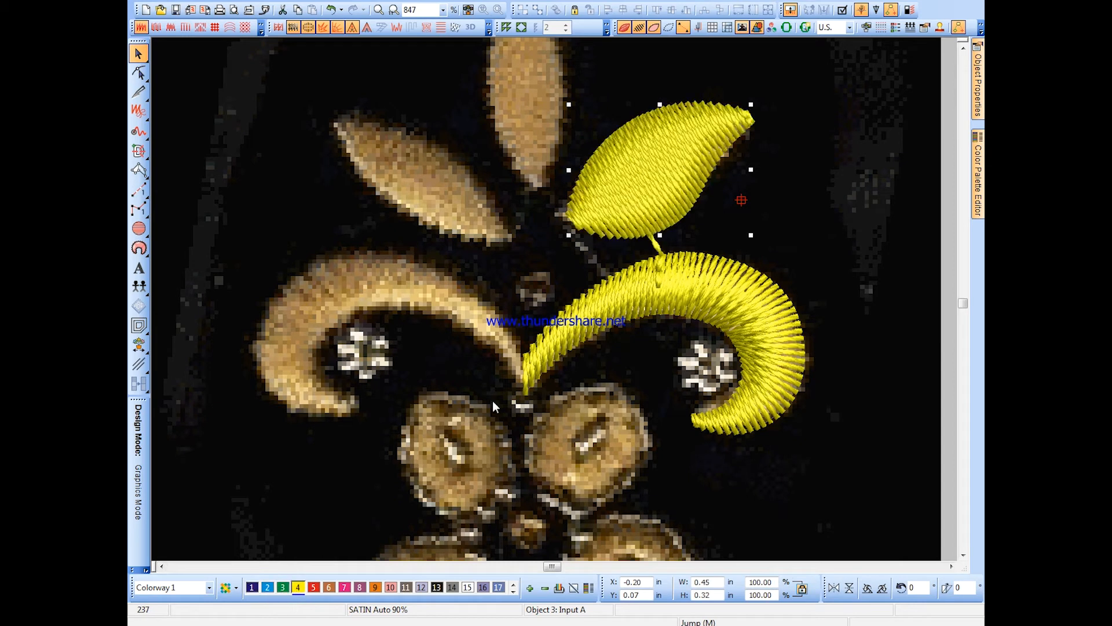
left_click_drag(611, 213, 607, 218)
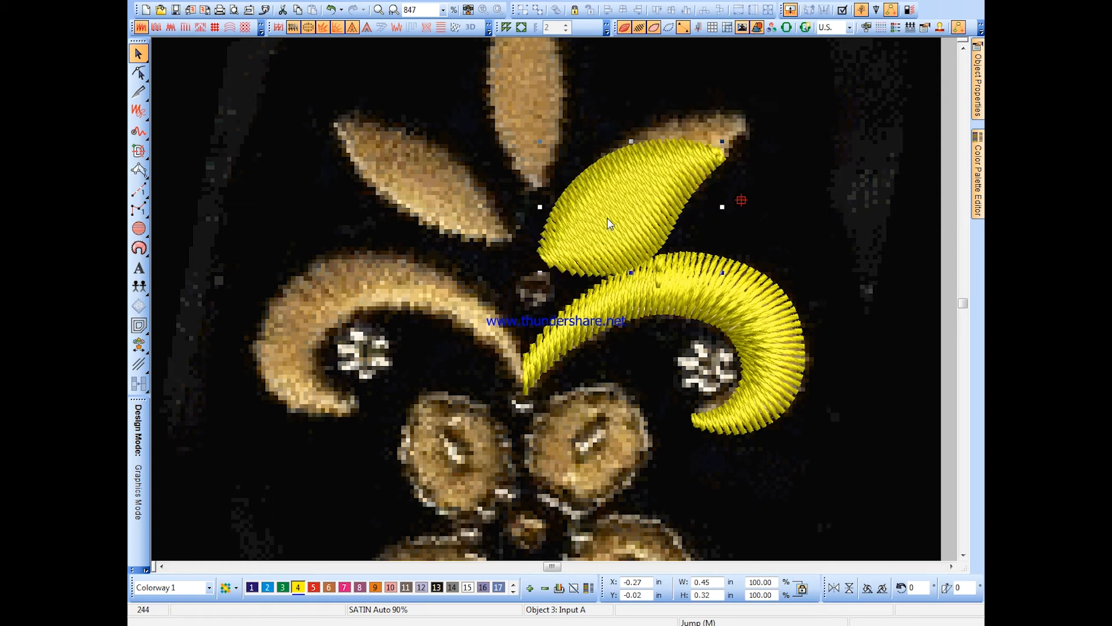
Step: Digitize the upright central leaf as an Input A satin object about 0.23 by 0.47 in and recolour it yellow, colour 4
scroll(610, 284, "up", 2)
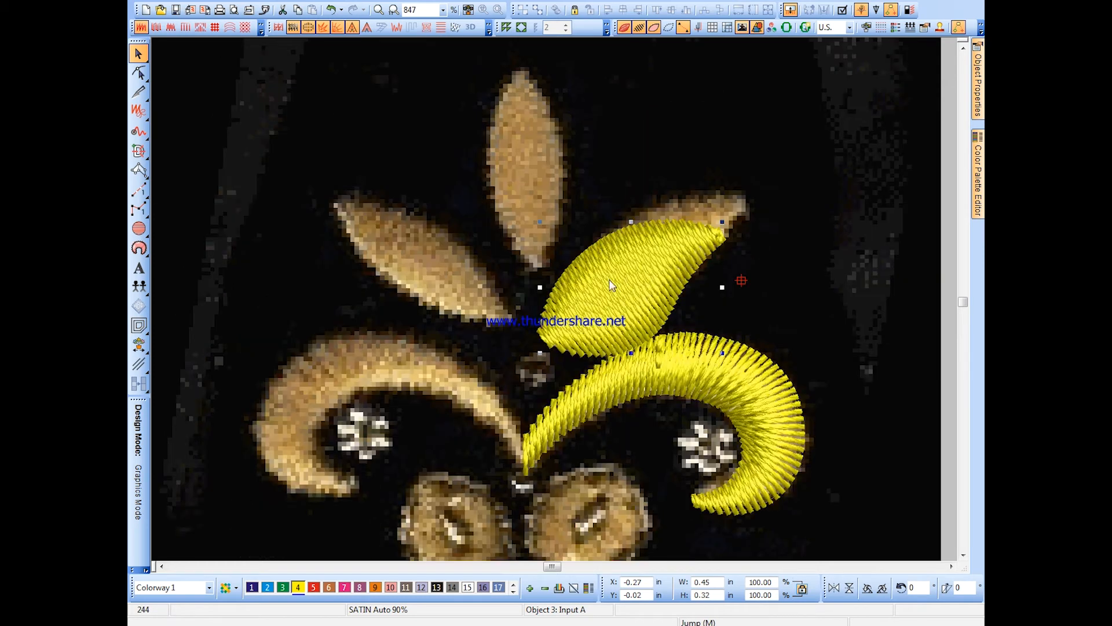
left_click(138, 170)
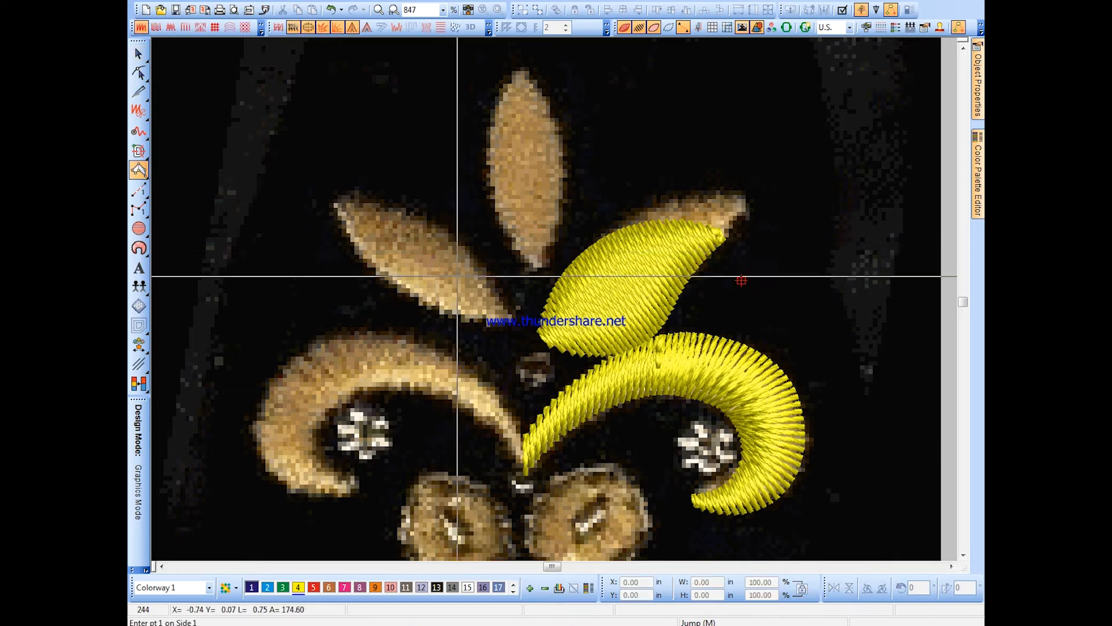
left_click(544, 301)
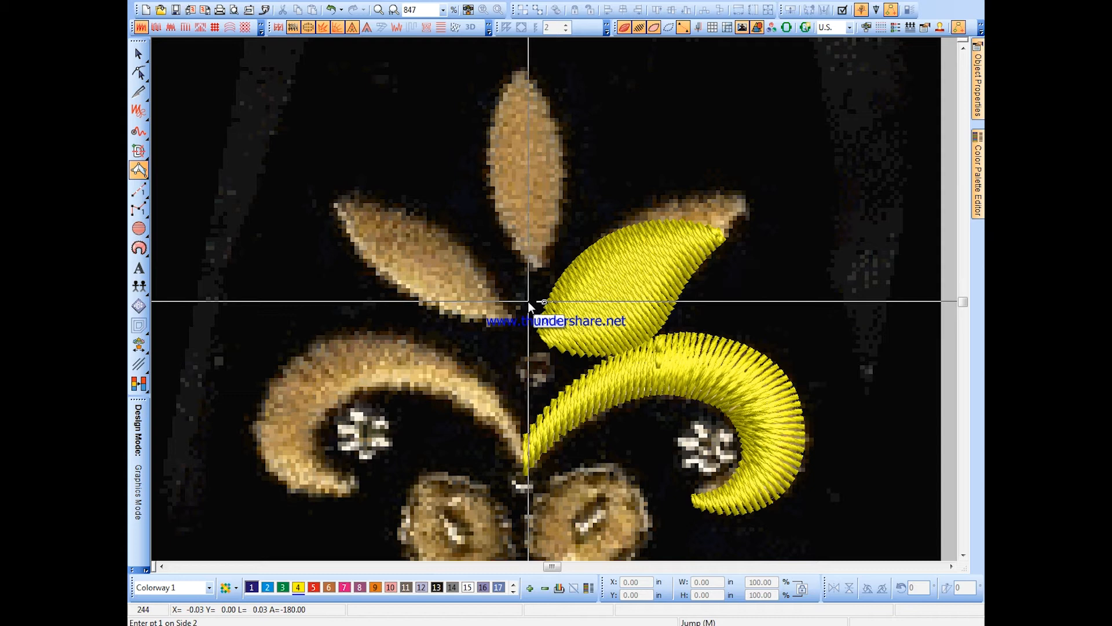
left_click(585, 217)
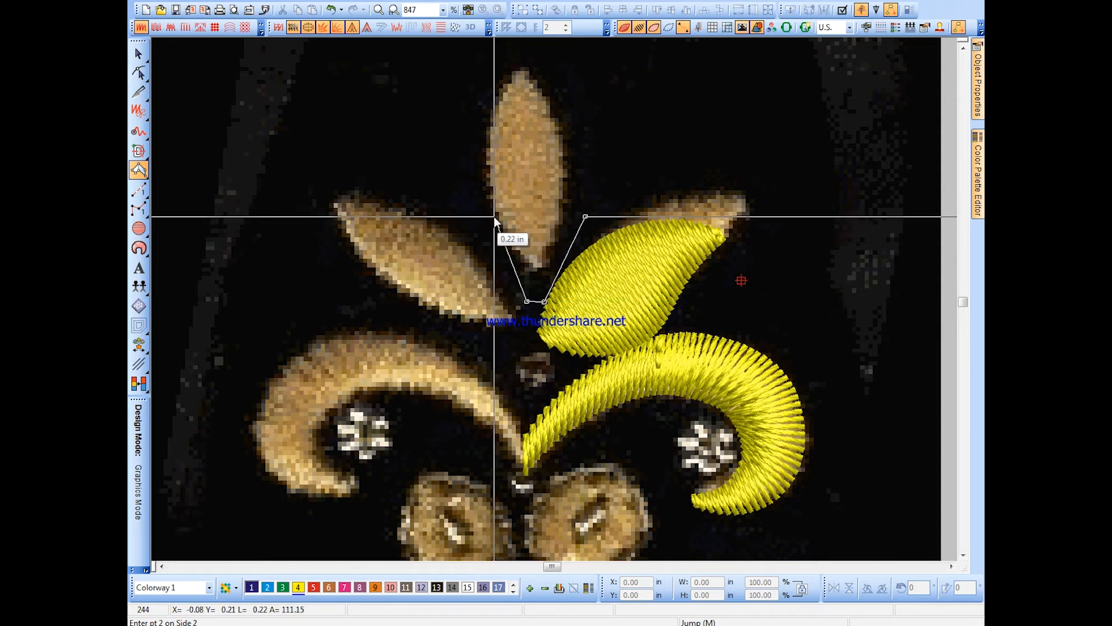
left_click(491, 218)
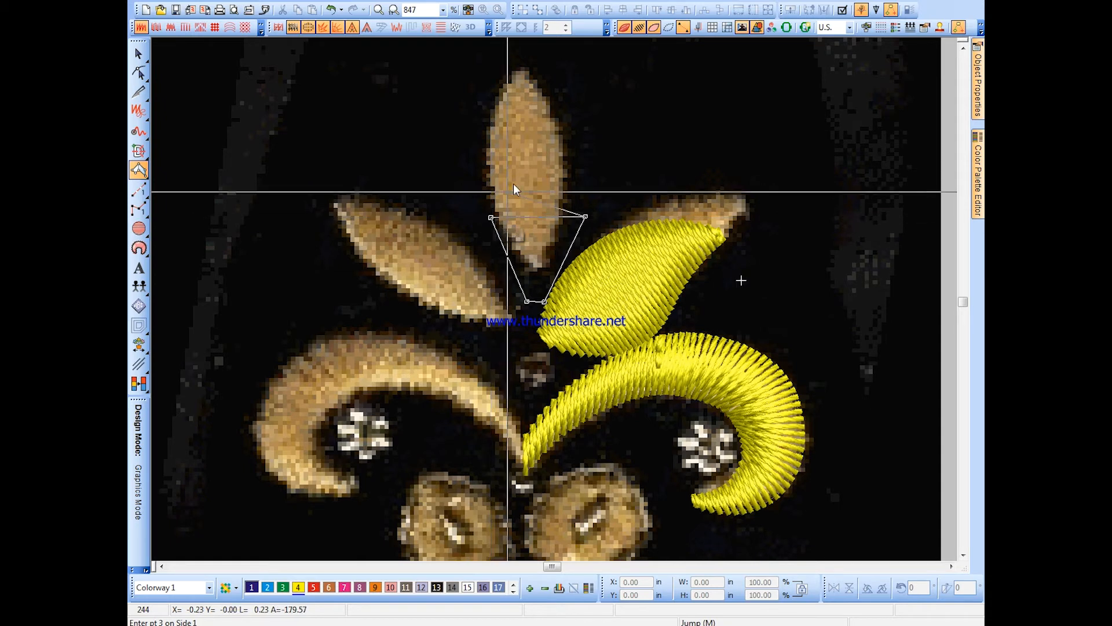
left_click(540, 111)
left_click(533, 113)
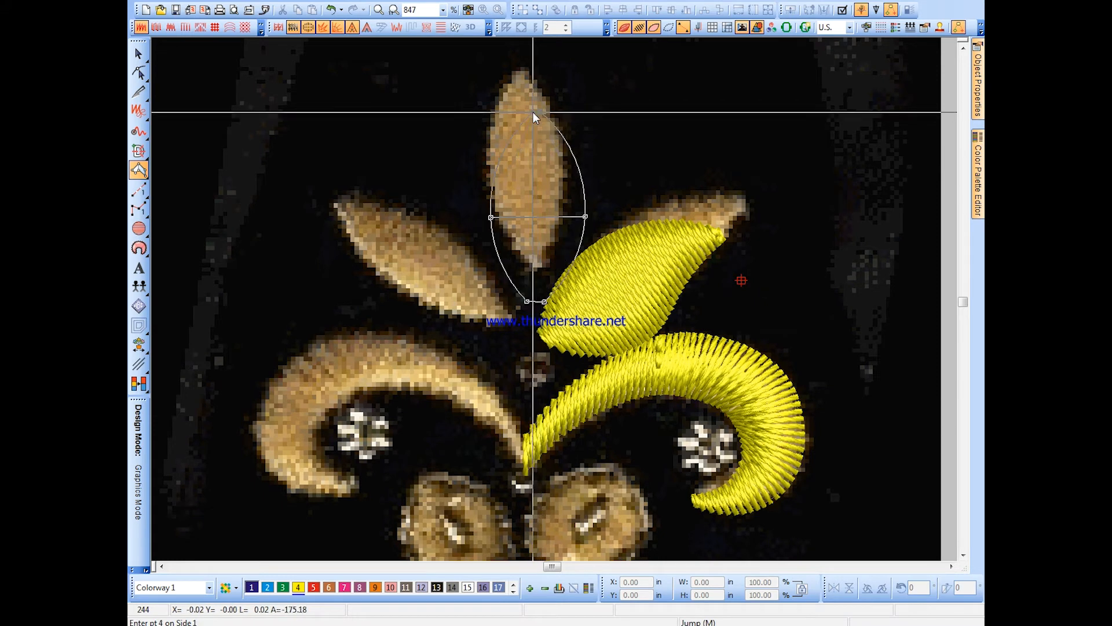
key("Return")
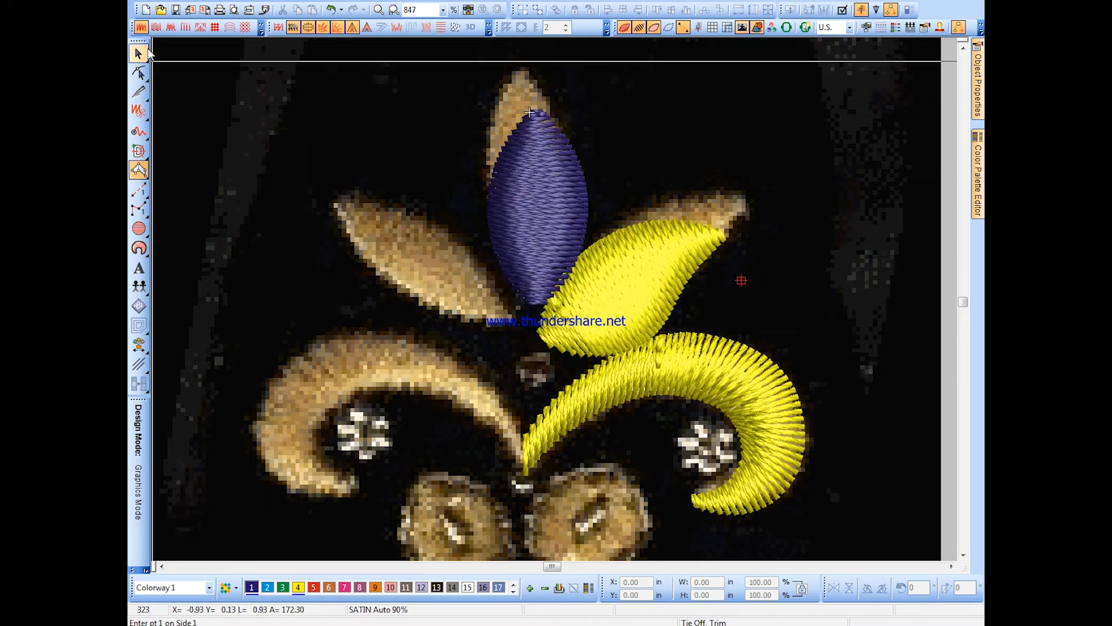
left_click(298, 588)
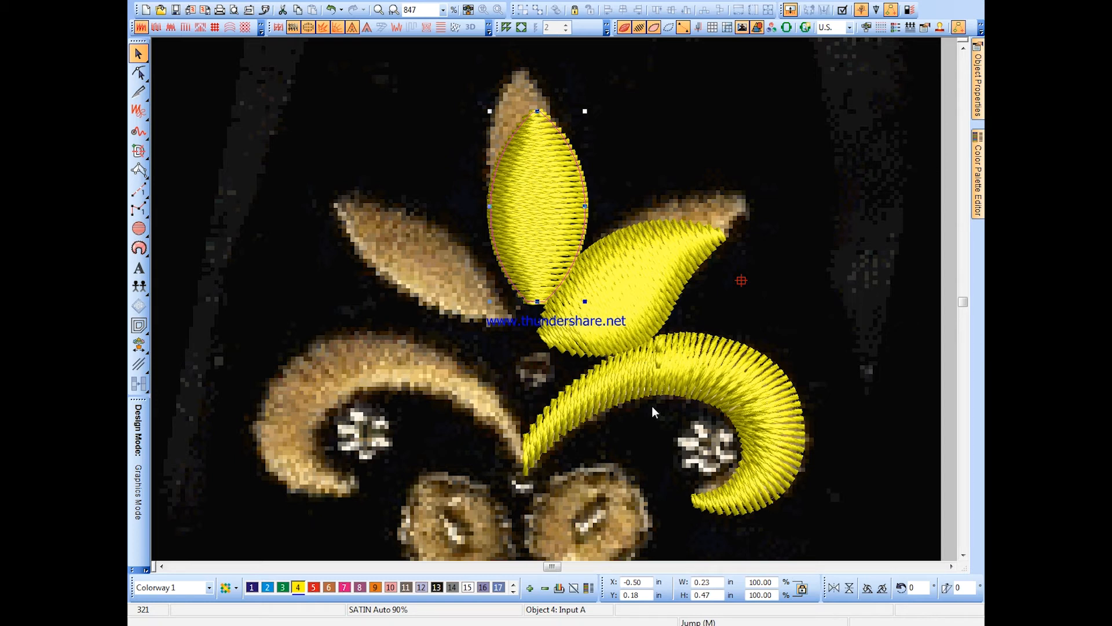
Step: Select the right curl, right leaf and central leaf together and place a horizontally mirrored copy over the left side of the motif
left_click(620, 303)
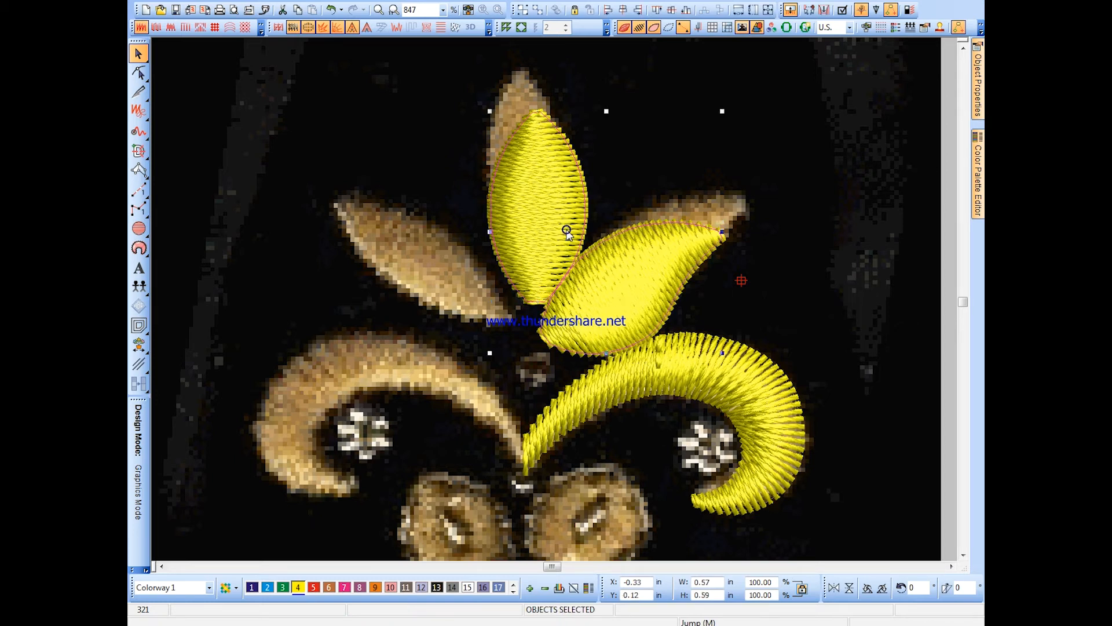
left_click(716, 370, "ctrl")
left_click(536, 219, "ctrl")
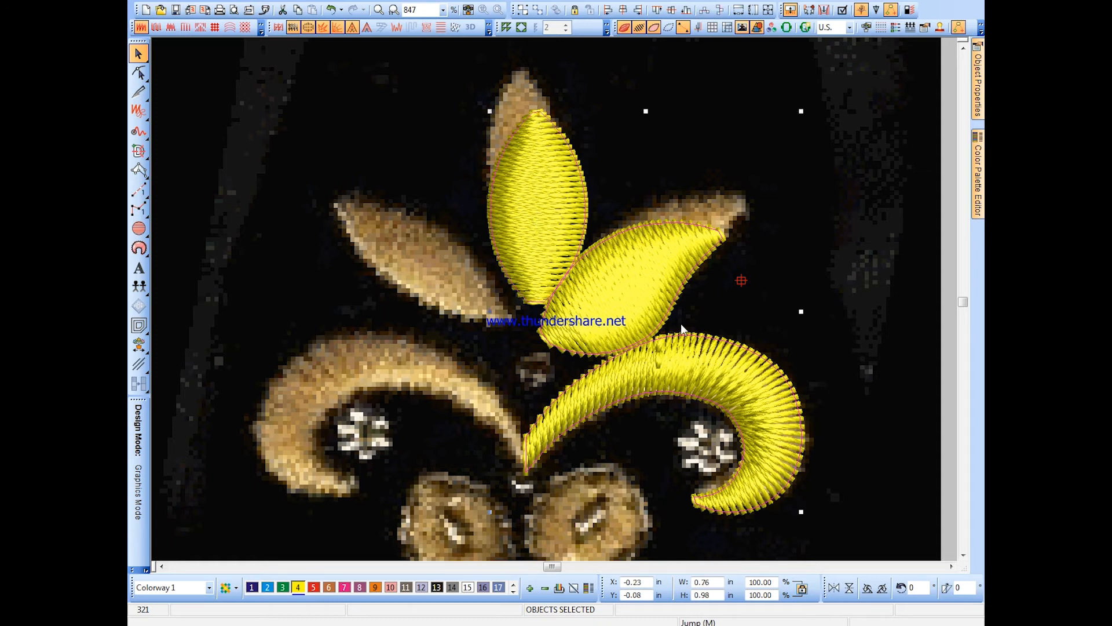
left_click(834, 588)
left_click_drag(769, 172, 423, 189)
Step: Switch off realistic view and nudge the mirrored copy left until the bases of the two curls meet
key("t")
key("Left")
key("Left")
key("Left")
key("Left")
key("Left")
key("Left")
key("Left")
key("Left")
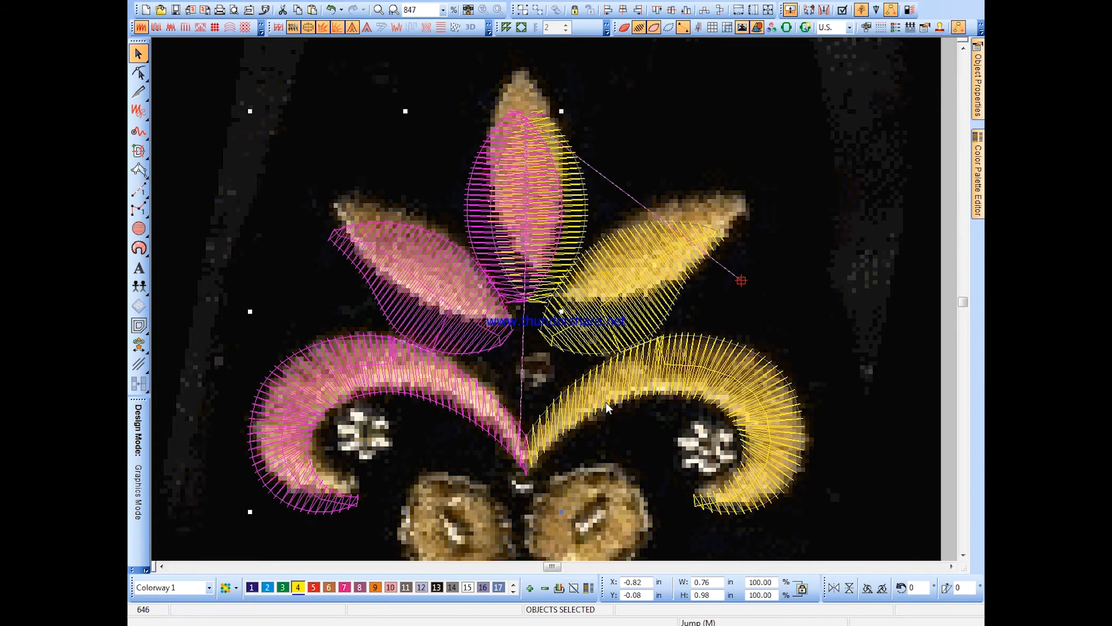
Step: Delete the duplicate central leaf, shift the remaining one slightly left to centre it, and restore realistic view
left_click(770, 287)
left_click(479, 160)
key("Delete")
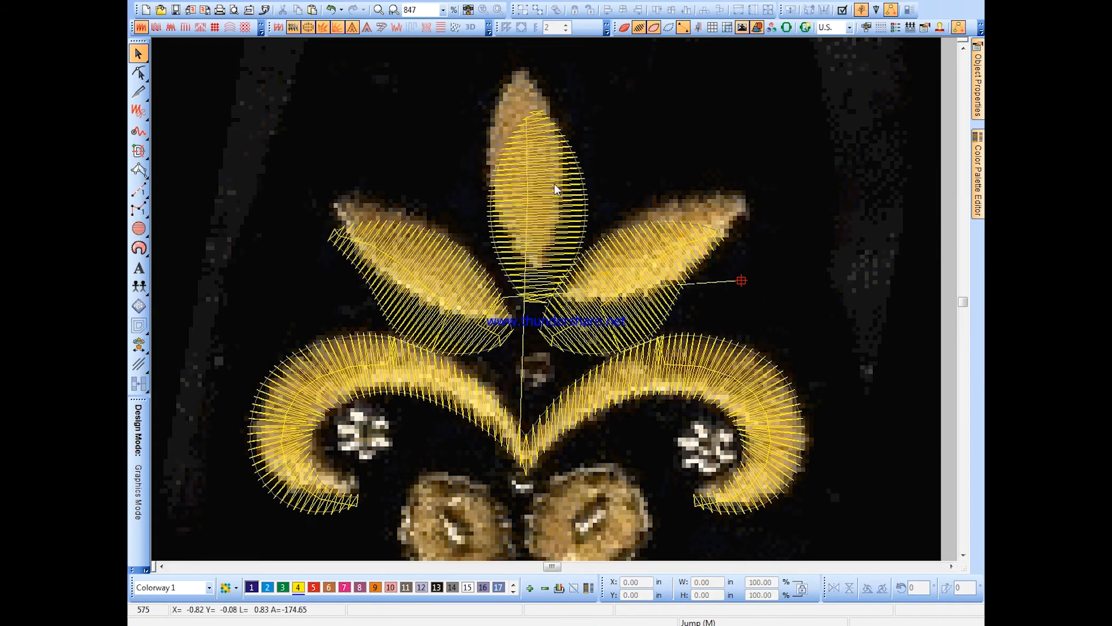
left_click(555, 184)
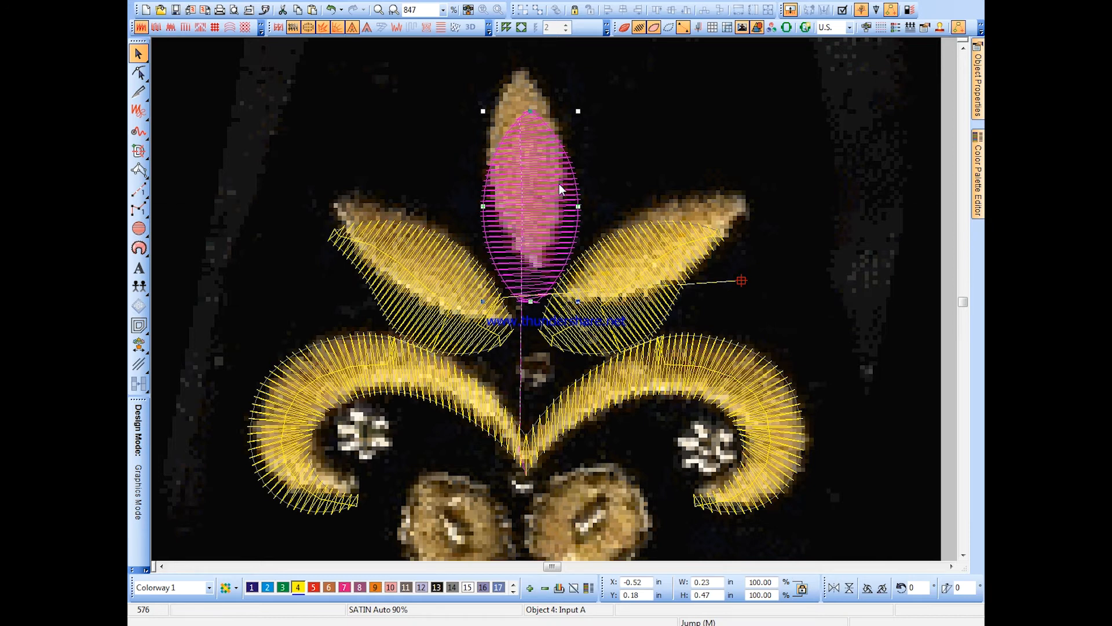
key("t")
left_click(759, 162)
scroll(758, 163, "down", 3)
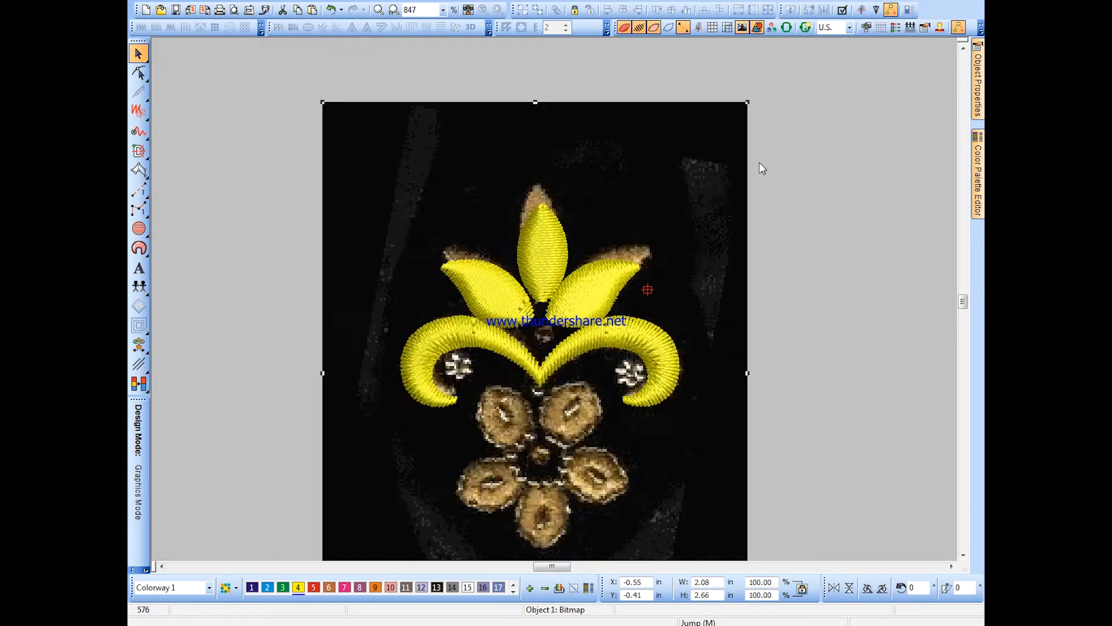
left_click(708, 250)
left_click(654, 270)
left_click_drag(654, 270, 650, 269)
scroll(649, 269, "down", 1)
left_click_drag(556, 304, 555, 304)
left_click(805, 313)
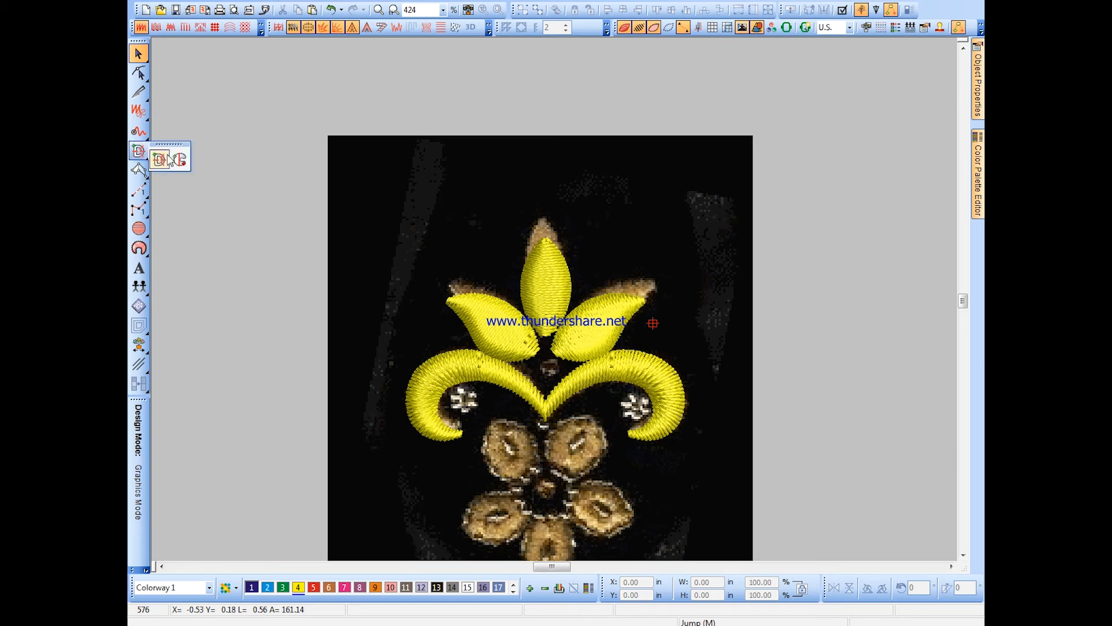
Step: Digitize a diamond about 0.52 by 0.45 in as a Complex Fill object between the leaves and the curls
left_click(180, 160)
left_click(539, 219)
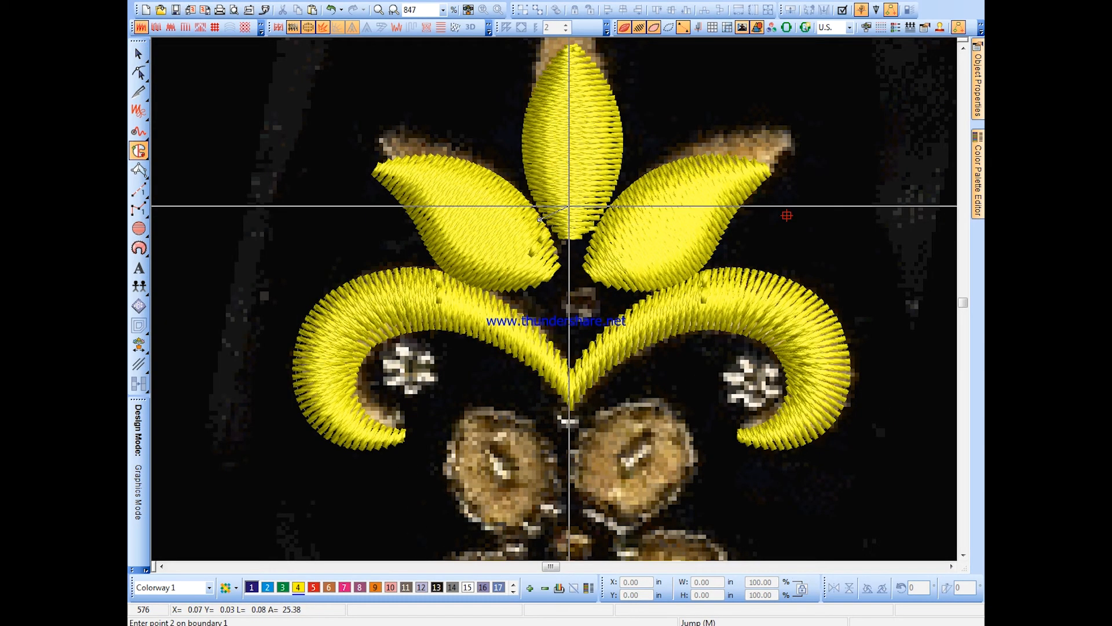
left_click(571, 205)
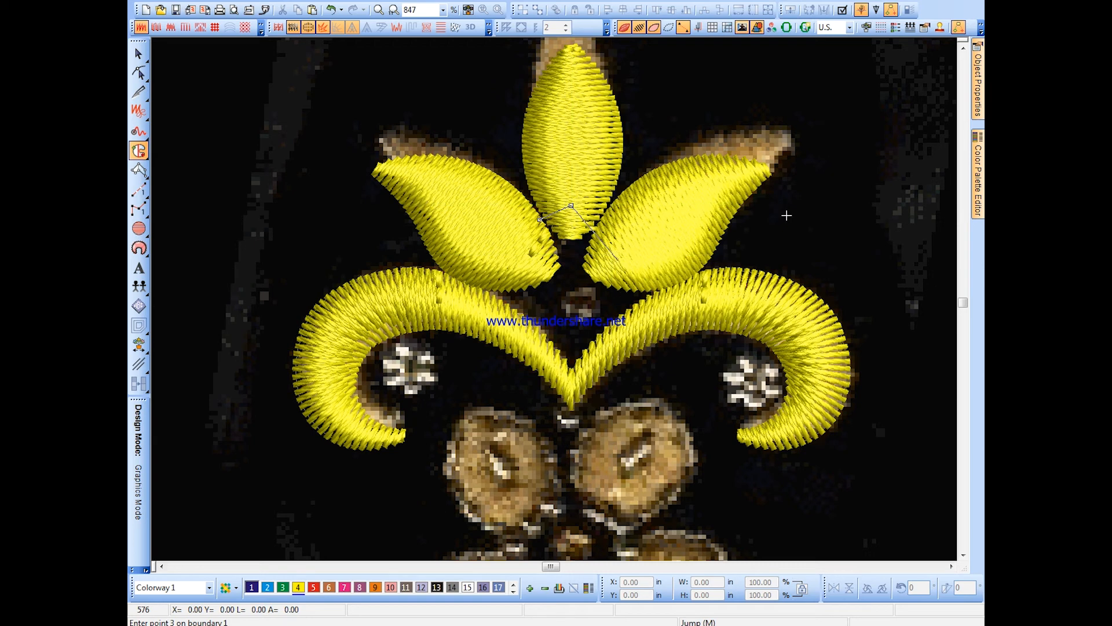
left_click(620, 252)
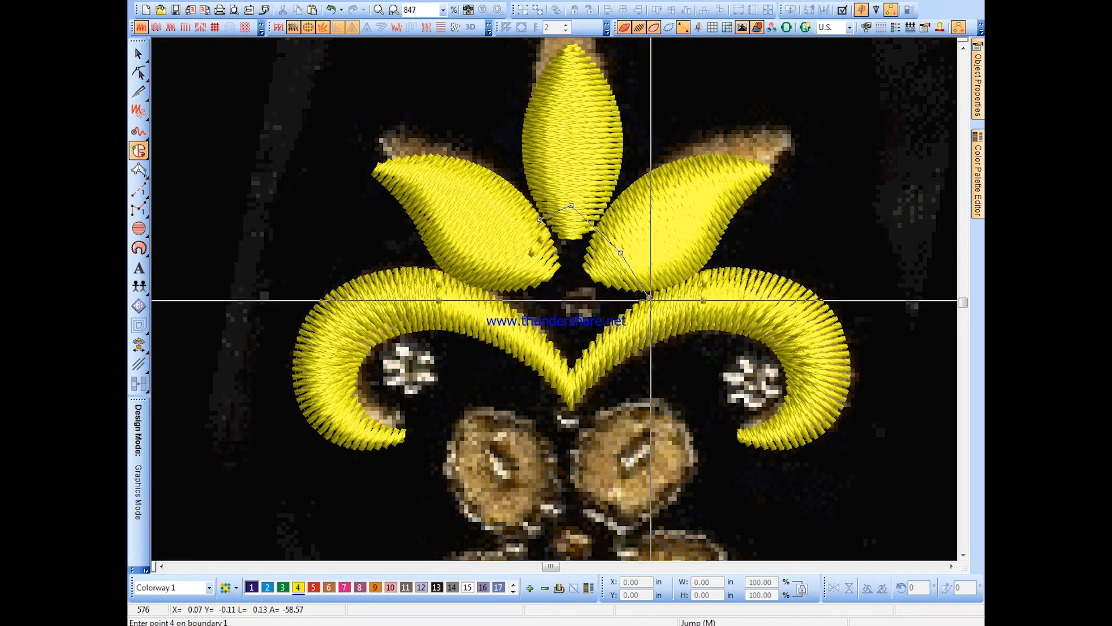
left_click(675, 299)
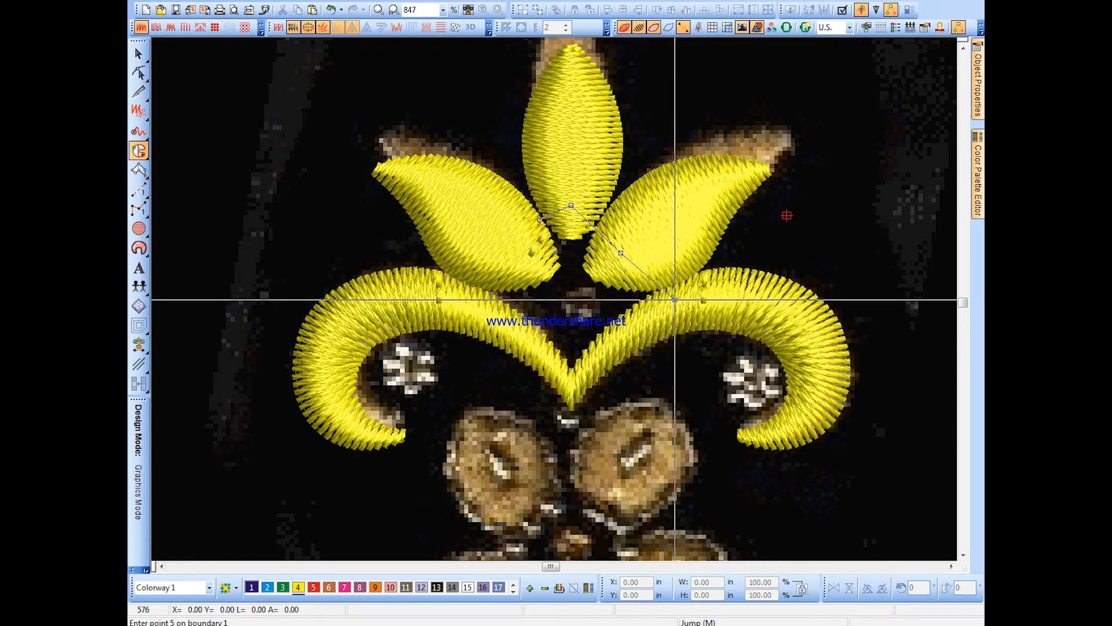
left_click(613, 341)
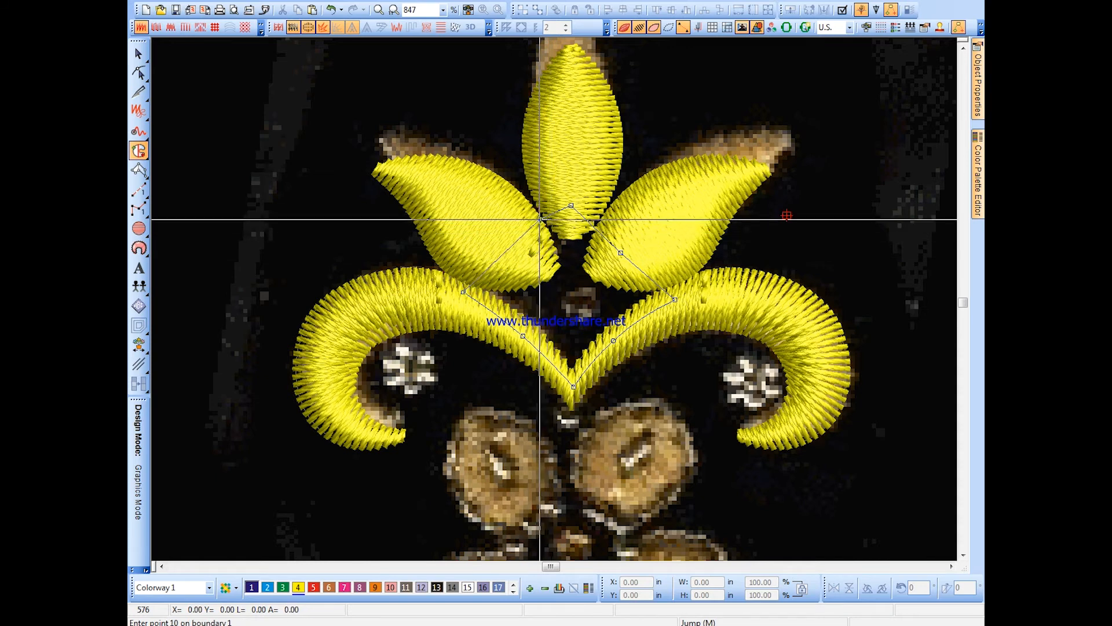
key("Return")
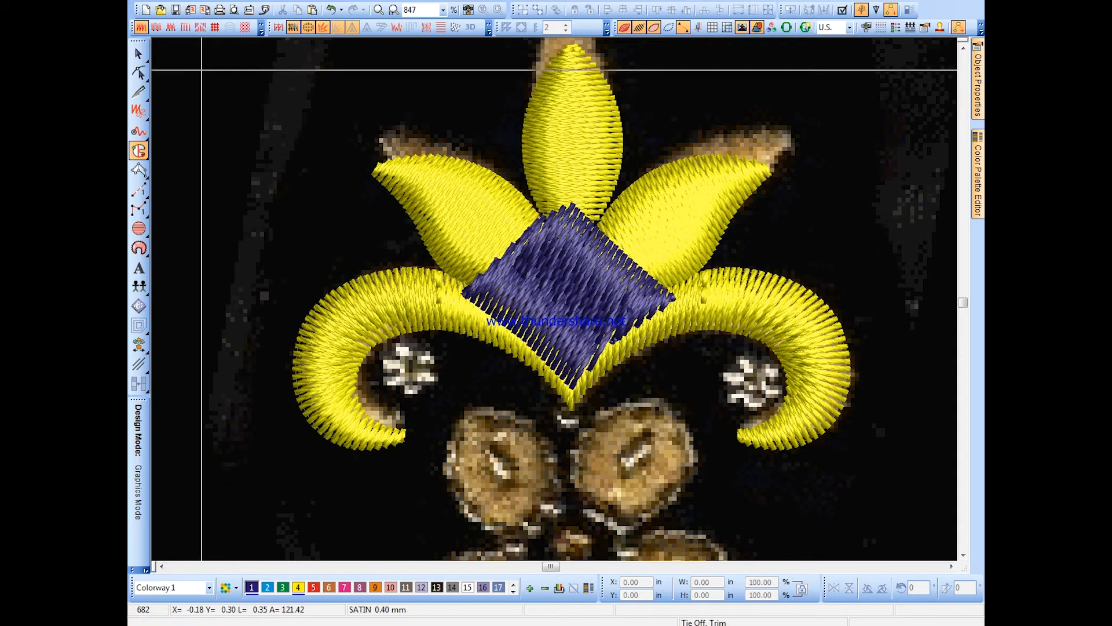
Step: Change the diamond's fill to Tatami and rotate its stitch angle to nearly horizontal
left_click(138, 54)
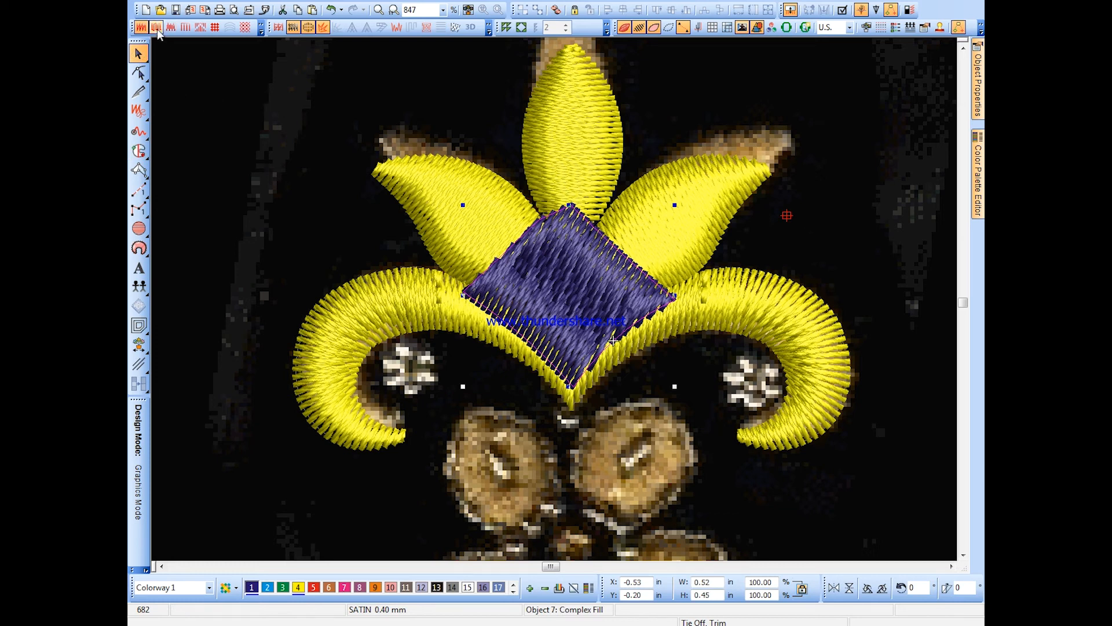
left_click(156, 28)
left_click(139, 74)
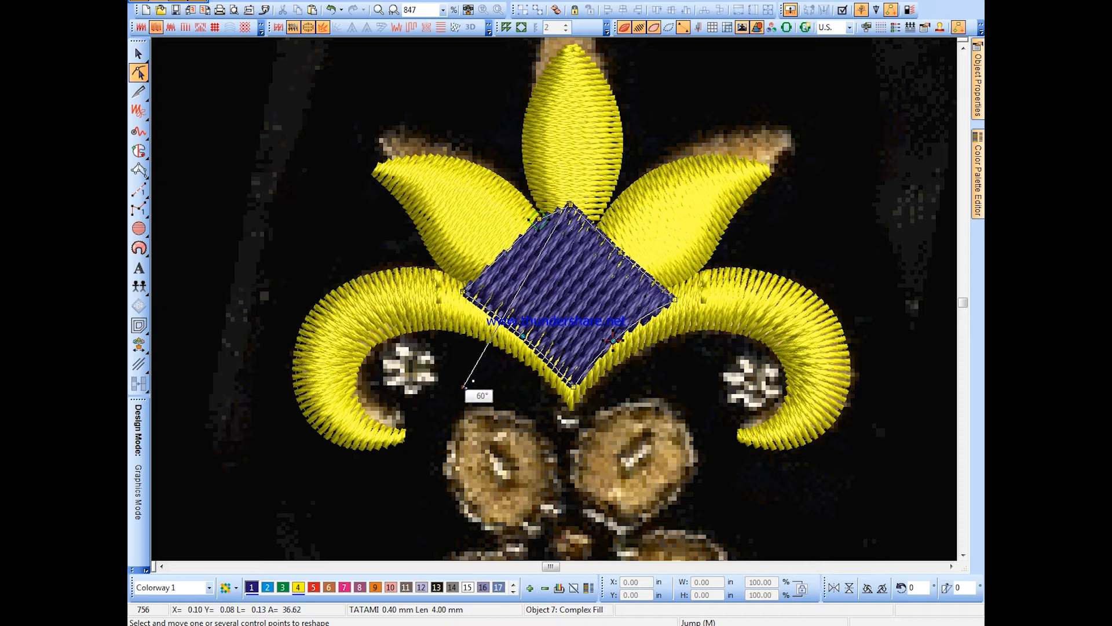
left_click_drag(420, 210, 412, 204)
left_click(140, 54)
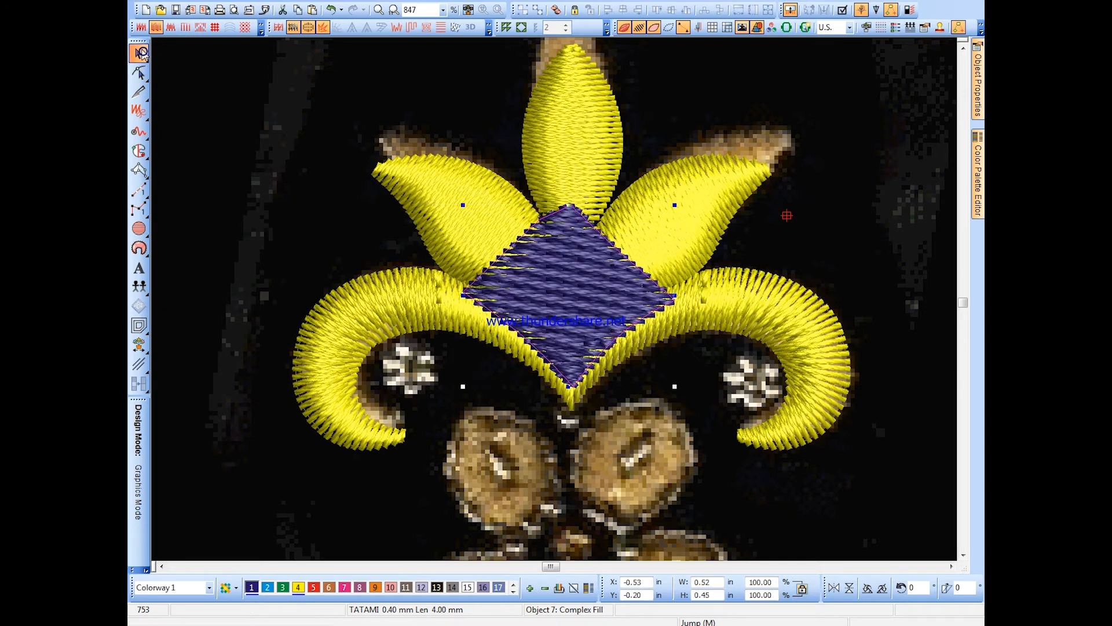
Step: Change the diamond's fill to Program Split with the ARROWHD pattern, and open its pattern library
left_click(148, 28)
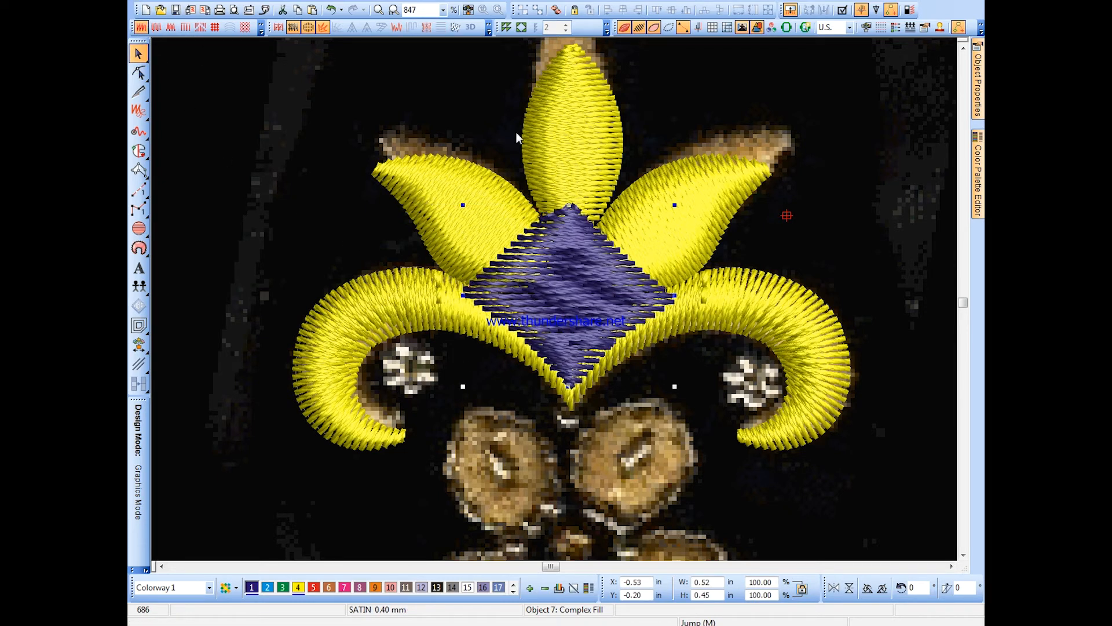
mouse_move(979, 63)
left_click(869, 110)
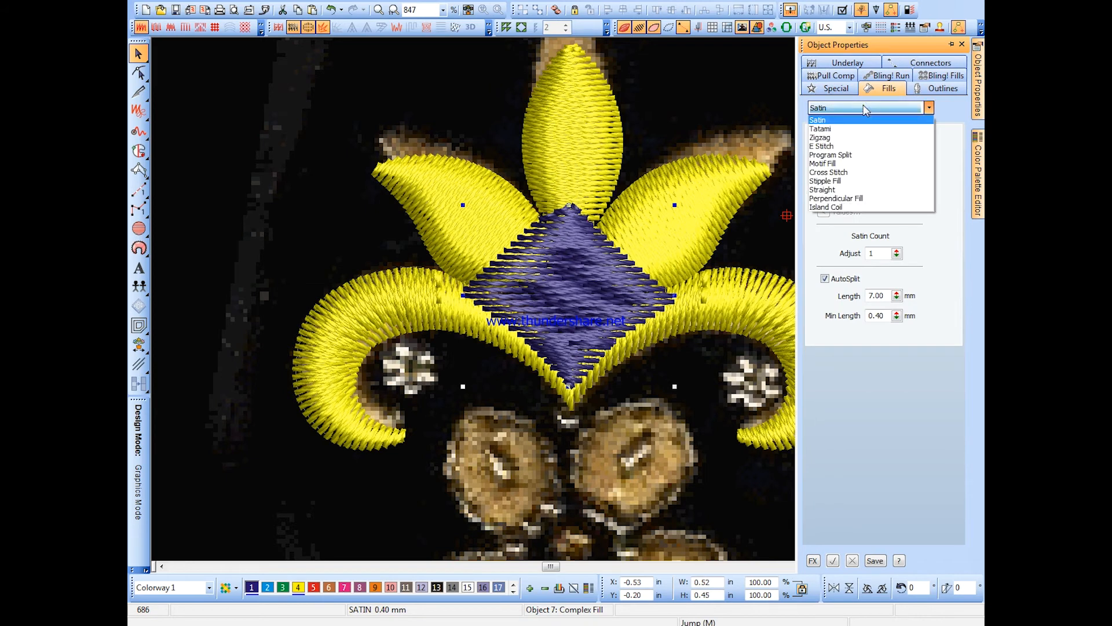
left_click(845, 154)
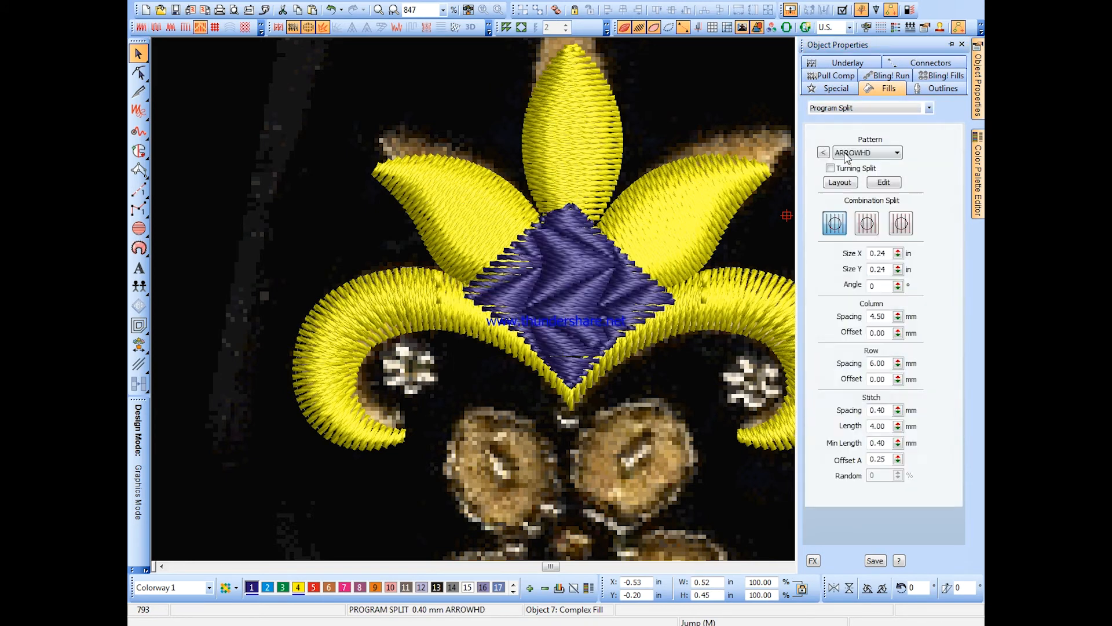
left_click(823, 153)
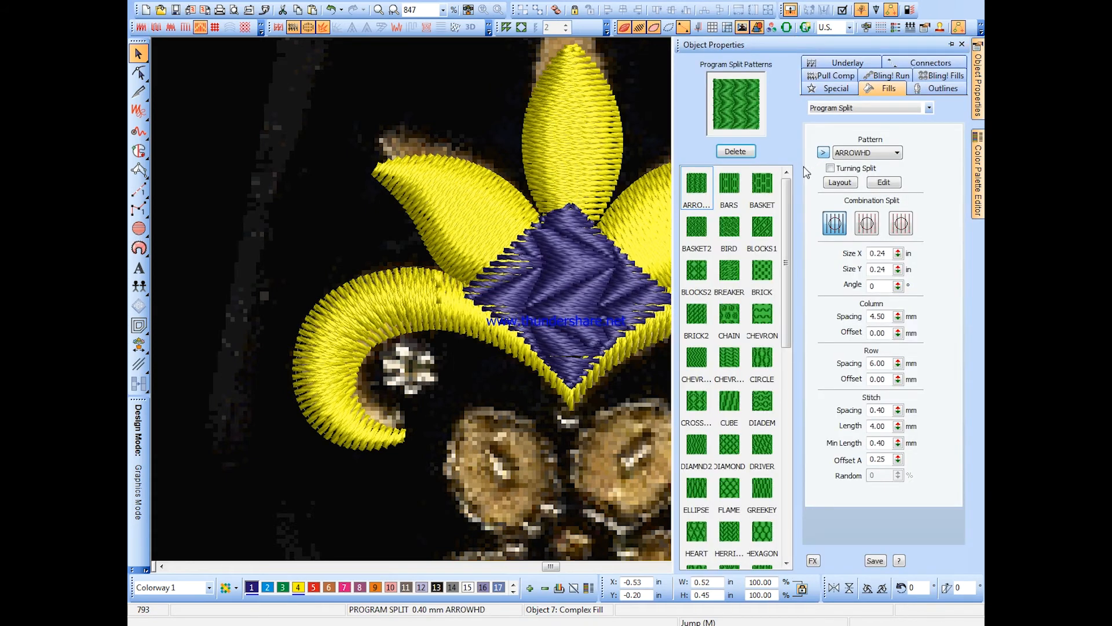
scroll(573, 238, "up", 2)
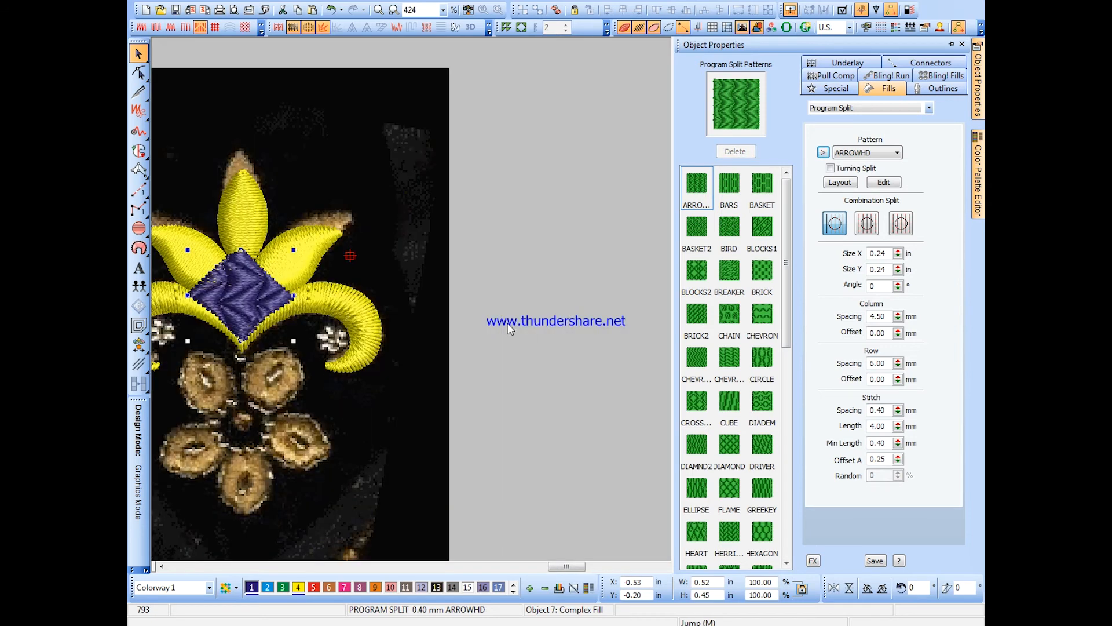
left_click(507, 322)
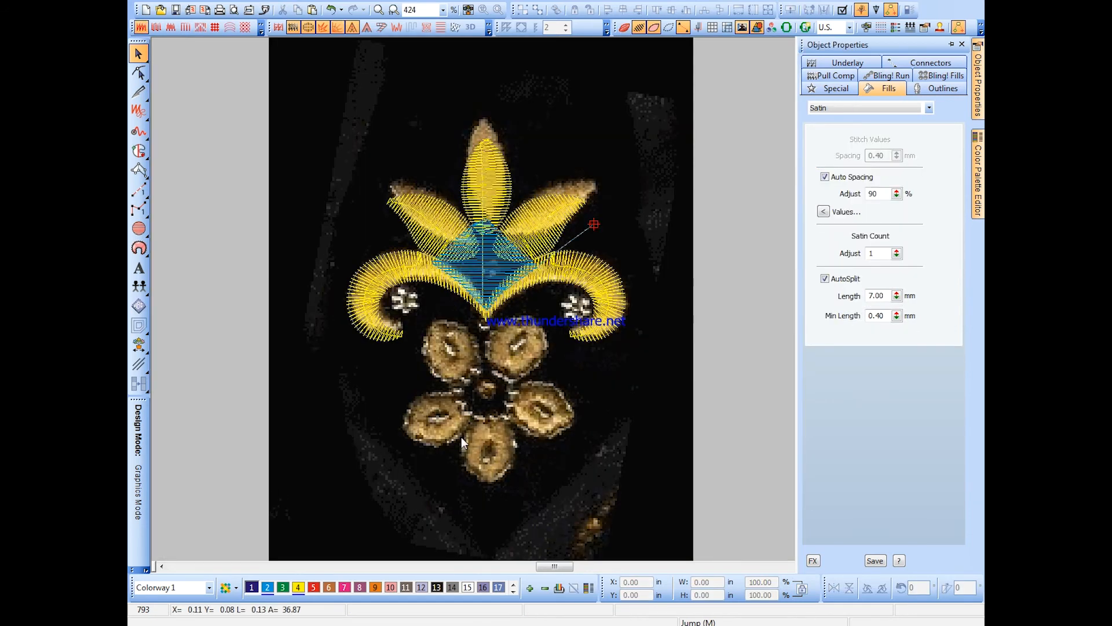
Step: Select the yellow leaves and curls, remove them and bring them back in place so they stitch on top of the diamond
left_click(587, 272)
left_click(555, 217, "ctrl")
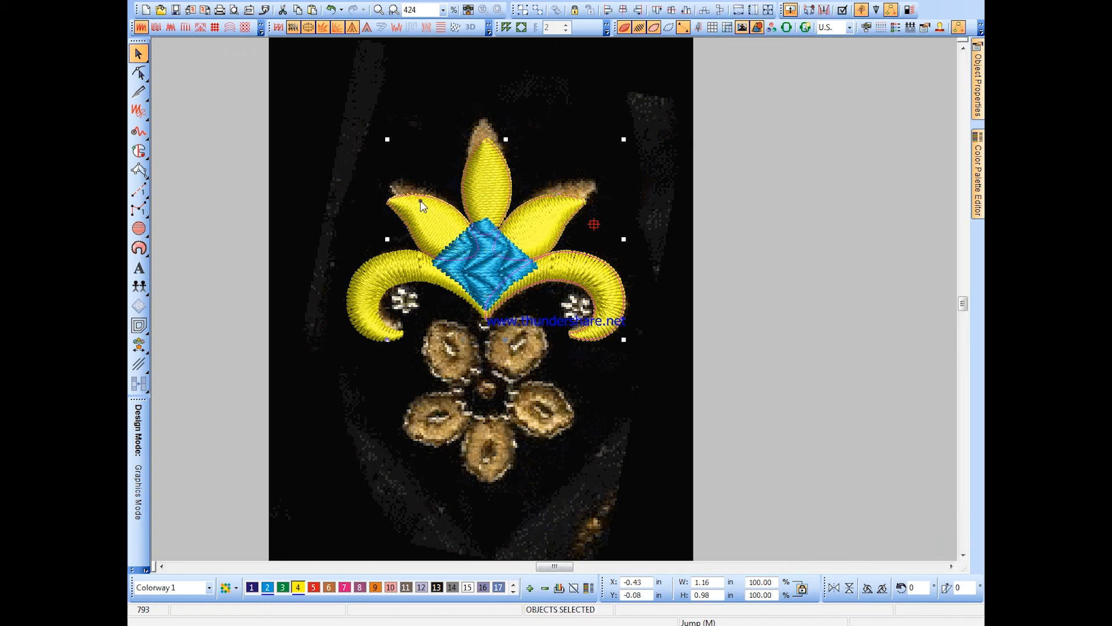
key("Delete")
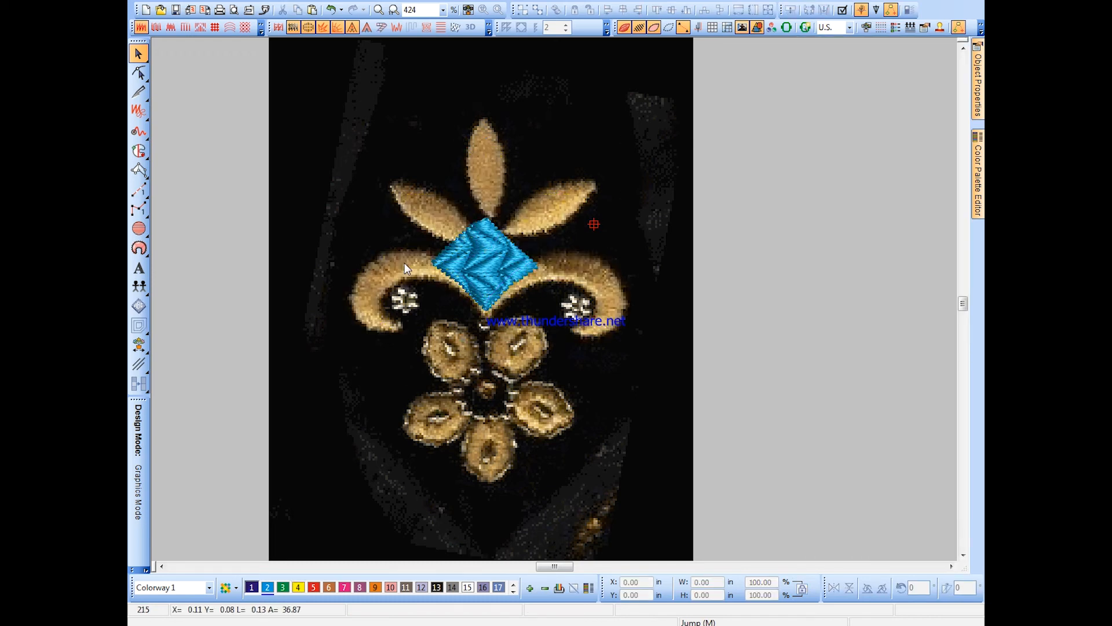
key("ctrl+z")
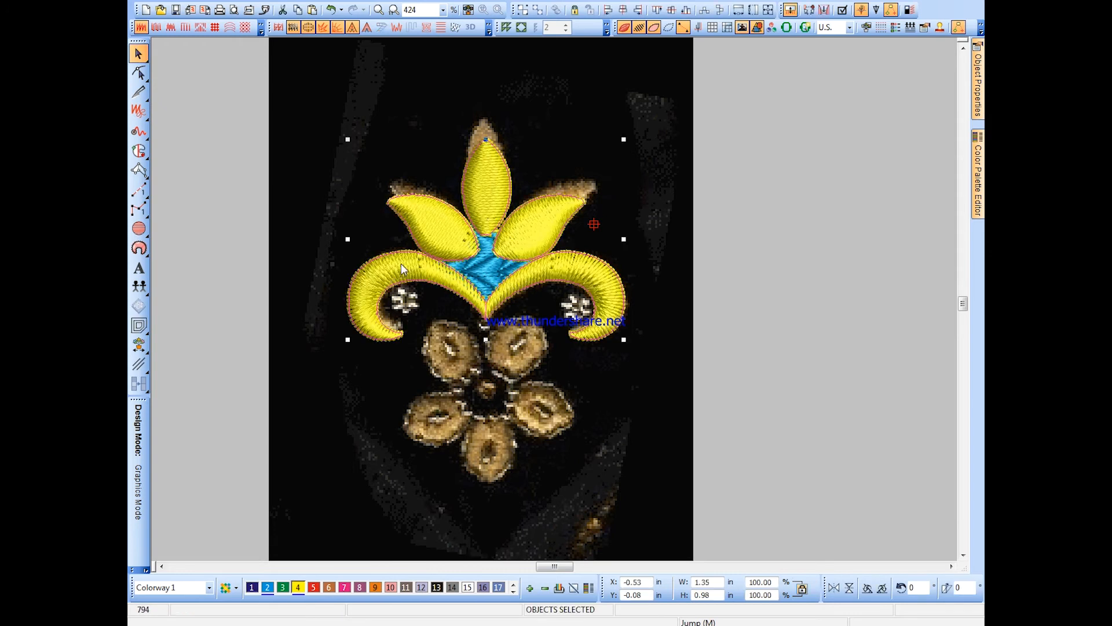
left_click(234, 298)
scroll(561, 352, "down", 5)
left_click(565, 349)
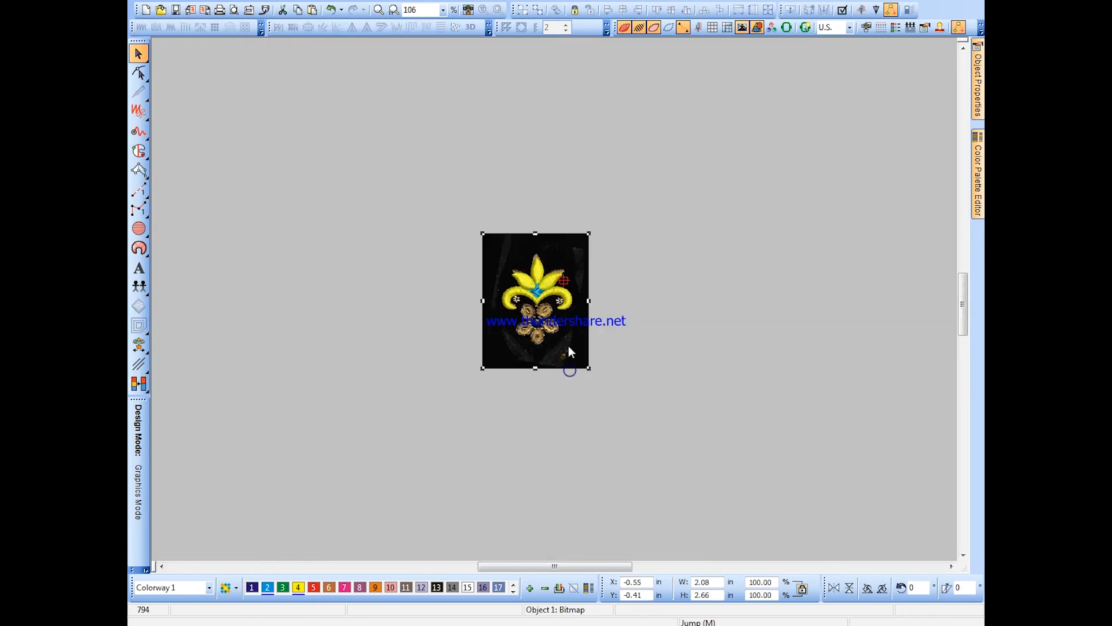
scroll(554, 299, "up", 5)
left_click(771, 338)
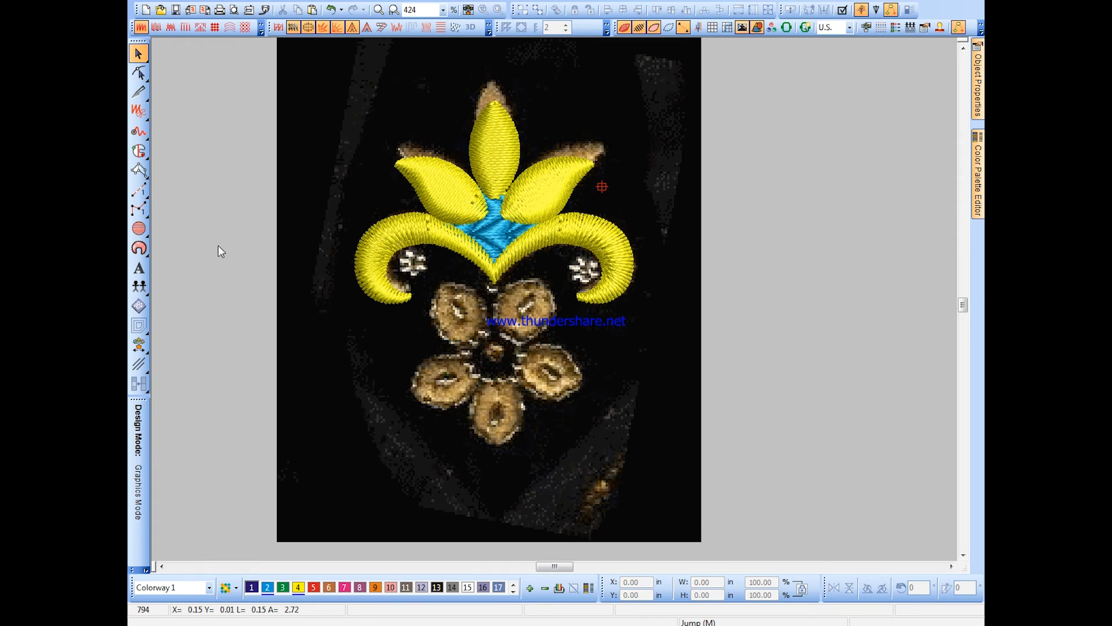
Step: Start the Run outline tool, hiding the background bitmap and switching off realistic view for tracing
left_click(139, 176)
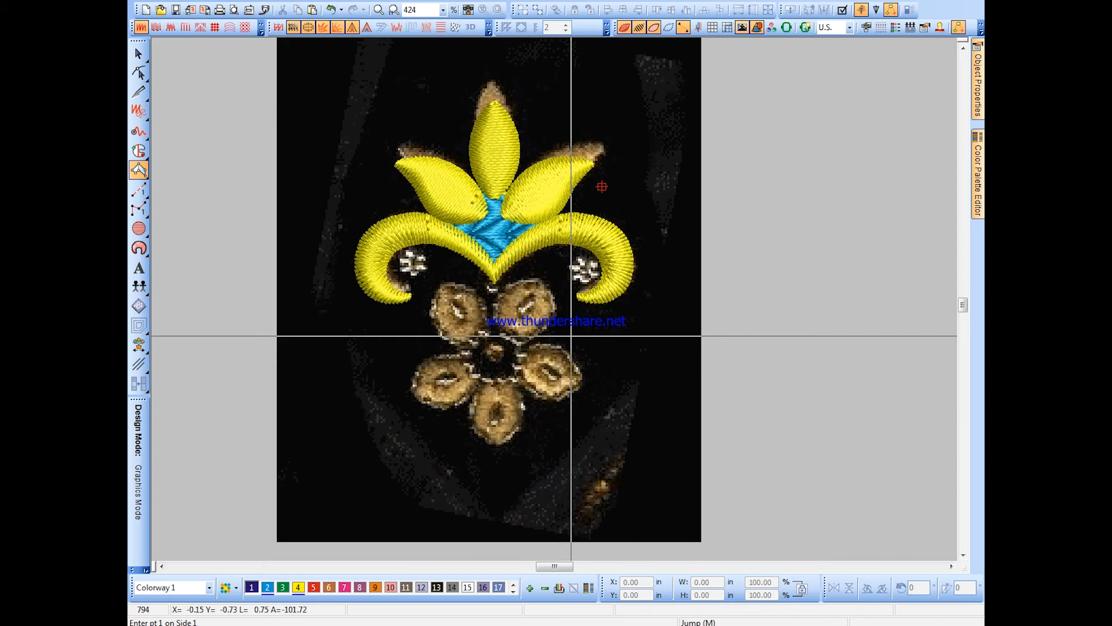
left_click(139, 190)
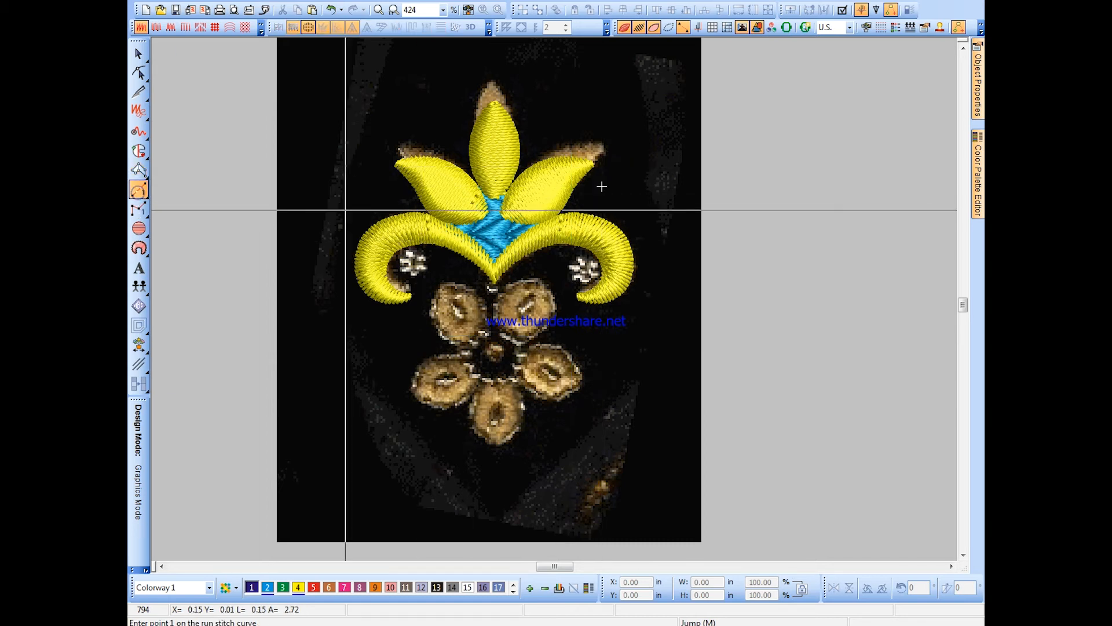
scroll(504, 237, "up", 1)
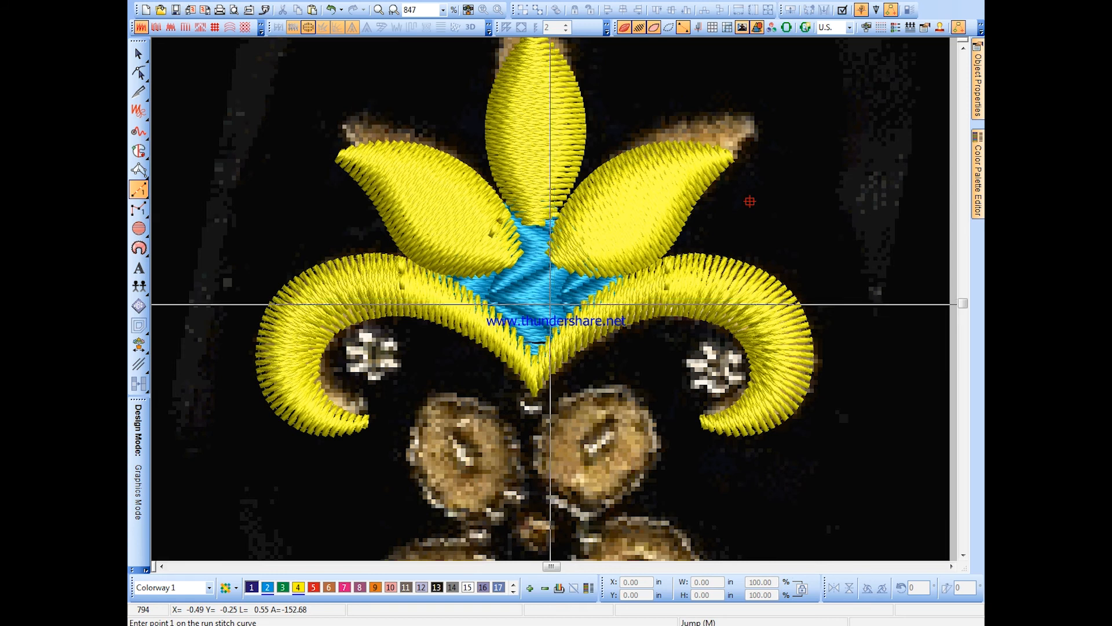
key("b")
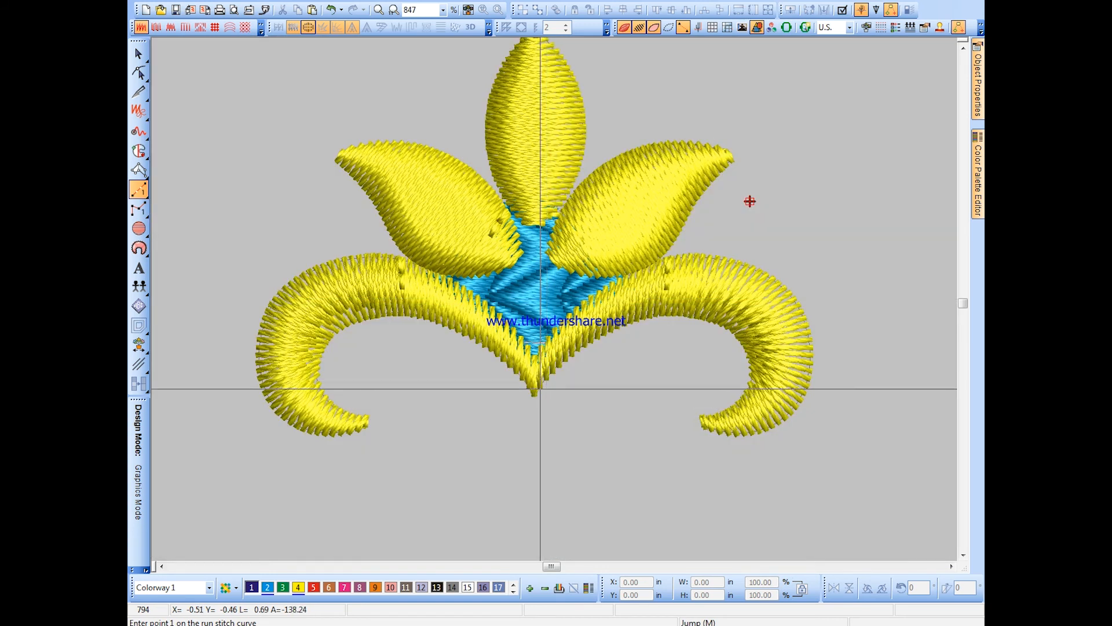
key("t")
Step: Trace a run-stitch outline from the curls' meeting point along the right curl's inner edge, around its tip and up its outer edge
left_click(601, 334)
left_click(684, 313)
left_click(732, 329)
left_click(754, 372)
left_click(701, 420)
left_click(742, 434)
left_click(808, 380)
left_click(768, 277)
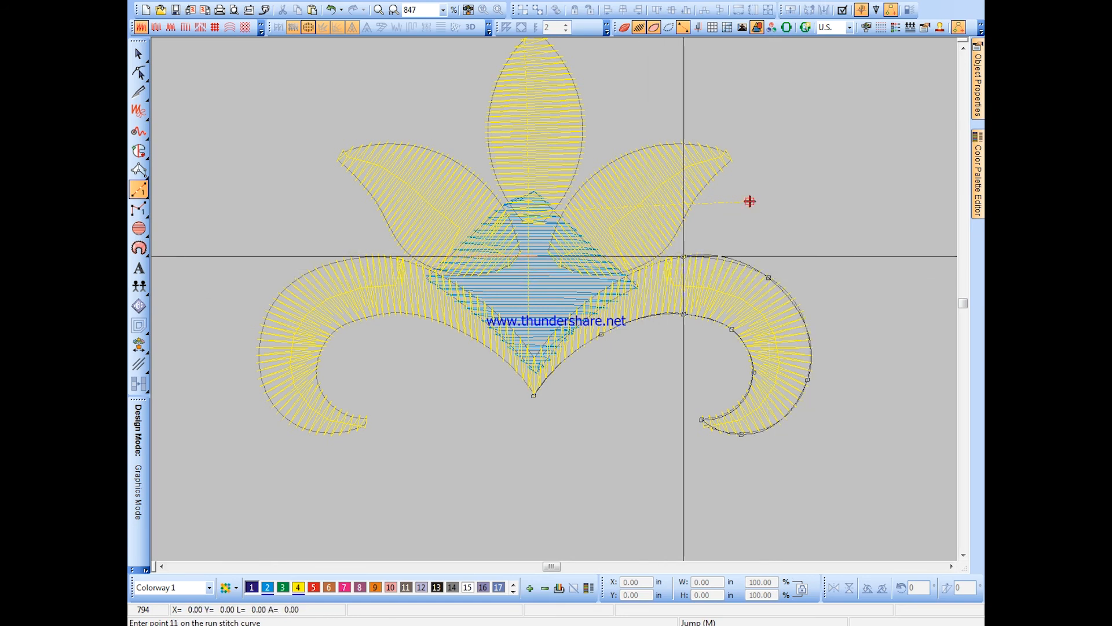
Step: Continue the run outline around the right leaf, over its tip and down to its junction with the central leaf
left_click(645, 266)
left_click(675, 236)
left_click(689, 206)
left_click(707, 183)
left_click(746, 145)
left_click(662, 144)
left_click(563, 212)
key("BackSpace")
left_click(581, 186)
left_click(561, 217)
Step: Continue the outline up the central leaf's right side, over its tip and down the left side, and finish the run object
left_click(553, 209)
left_click(580, 159)
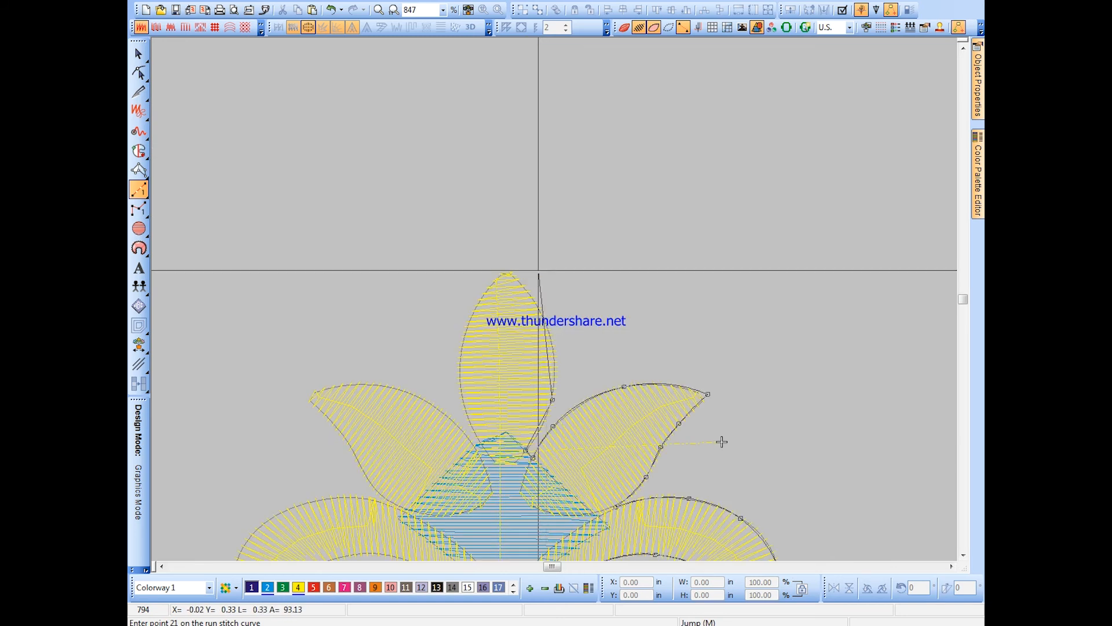
left_click(510, 273)
left_click(502, 273)
left_click(460, 351)
left_click(476, 443)
key("Return")
key("Escape")
Step: Create a horizontally mirrored copy of the run outline and place it over the left leaf and curl
key("shift+z")
left_click(834, 589)
left_click_drag(588, 346, 474, 355)
Step: Reshape the mirrored outline by removing its duplicate section around the central leaf
key("h")
key("z")
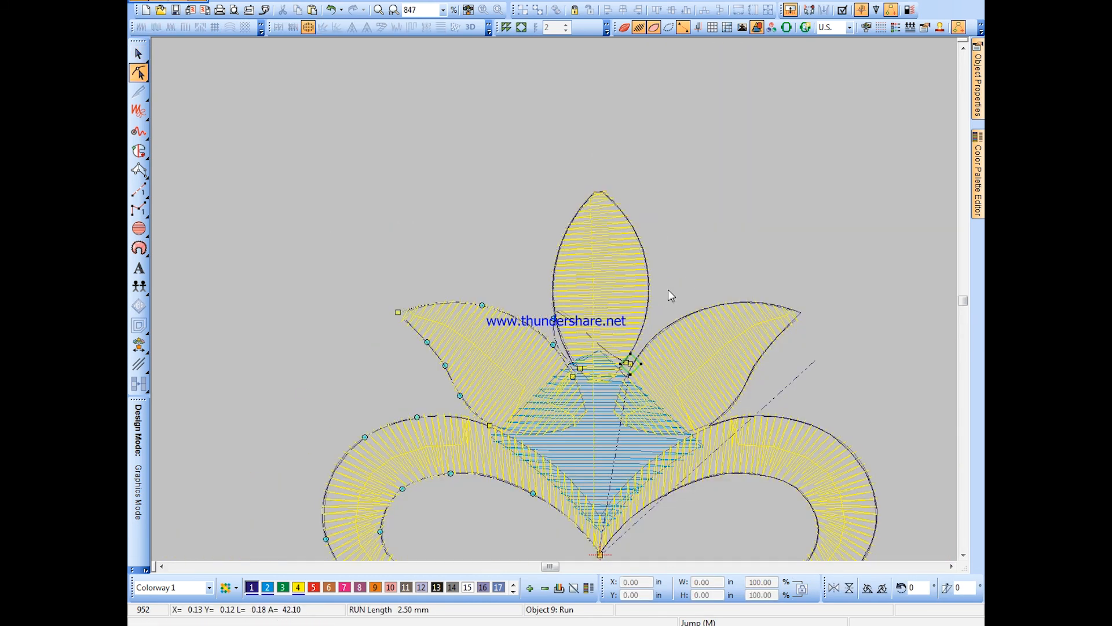
key("shift+z")
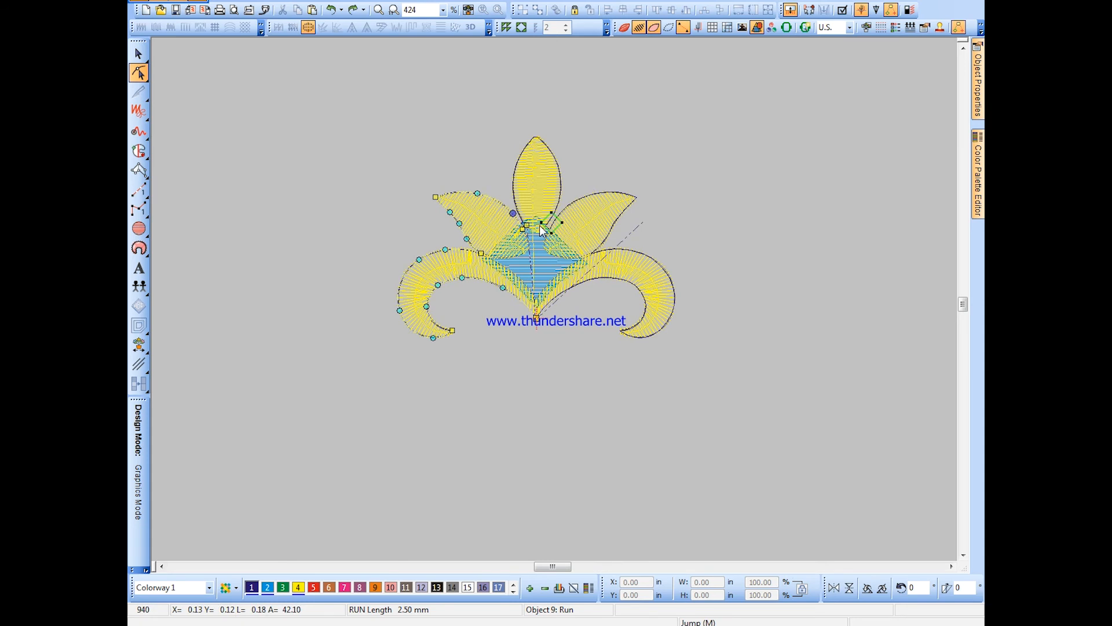
key("z")
left_click(145, 52)
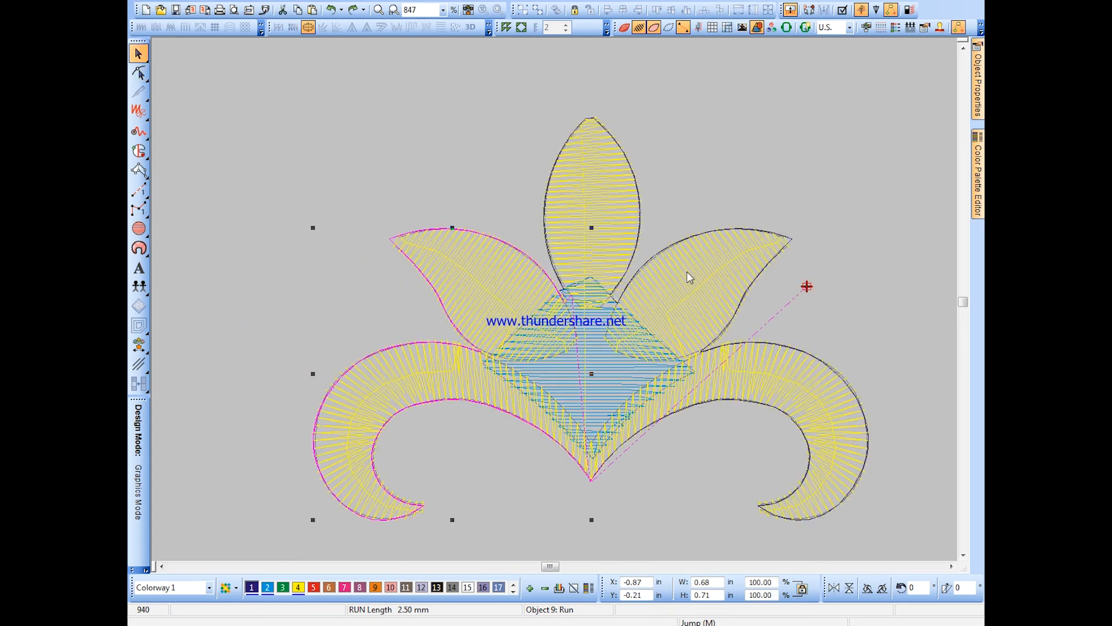
Step: Change both run outlines to Backstitch and restore realistic view
left_click(647, 257, "ctrl")
mouse_move(977, 104)
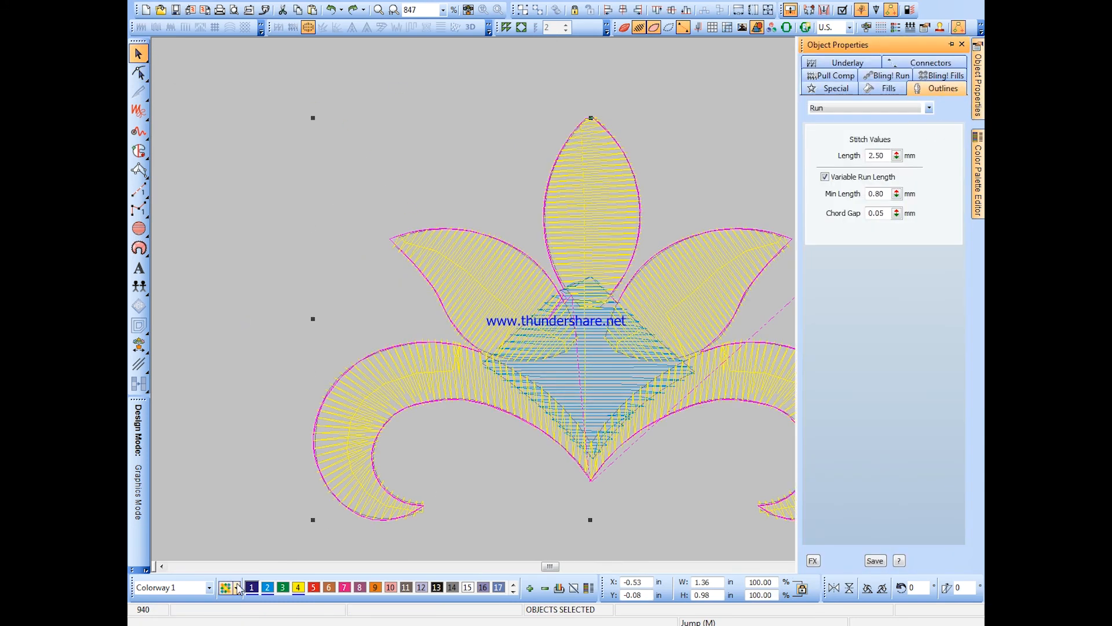
left_click(840, 107)
left_click(840, 151)
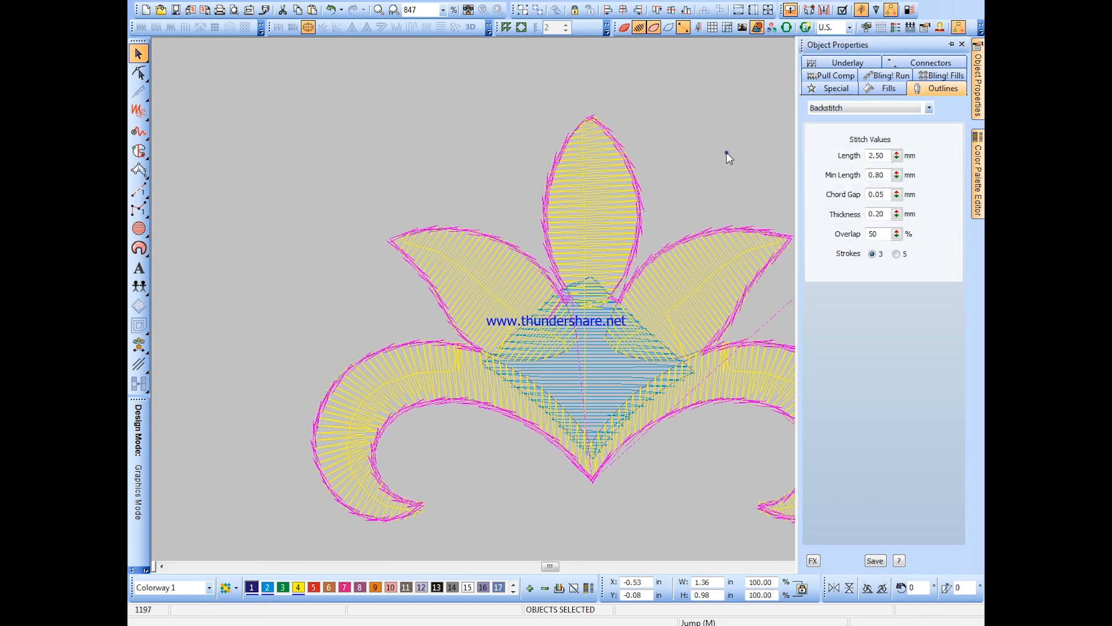
key("t")
scroll(635, 406, "down", 3)
left_click(633, 410)
scroll(567, 319, "up", 3)
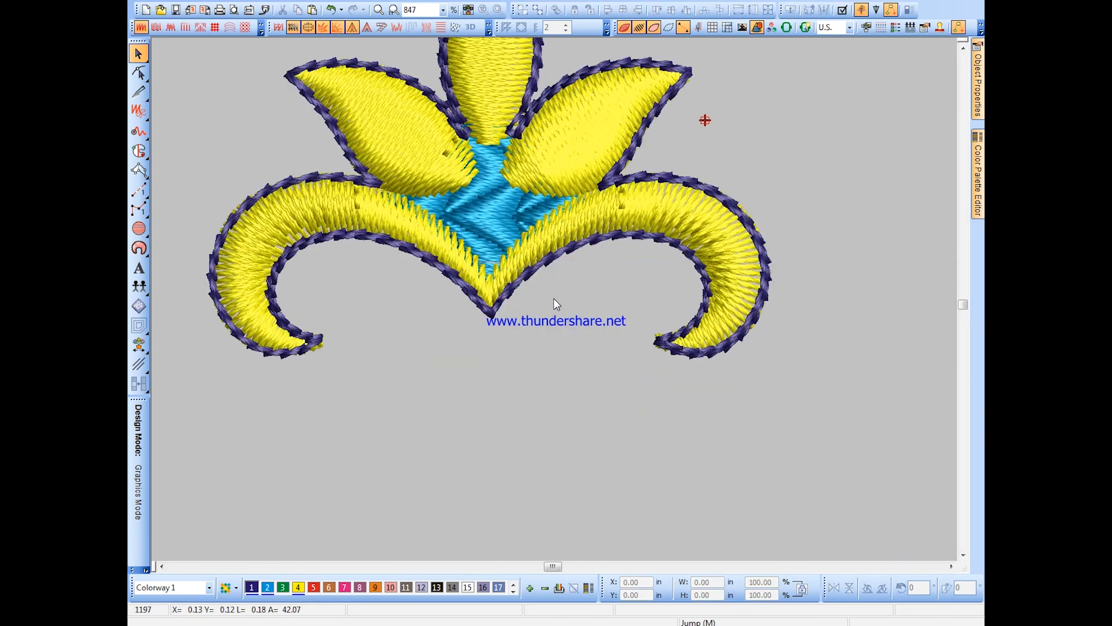
Step: Digitize a V-shaped run line about 0.54 by 0.21 in along the curls' upper edges below the two side leaves
left_click(139, 197)
left_click(600, 187)
right_click(549, 212)
left_click(490, 273)
right_click(447, 224)
left_click(381, 186)
key("Return")
left_click(138, 54)
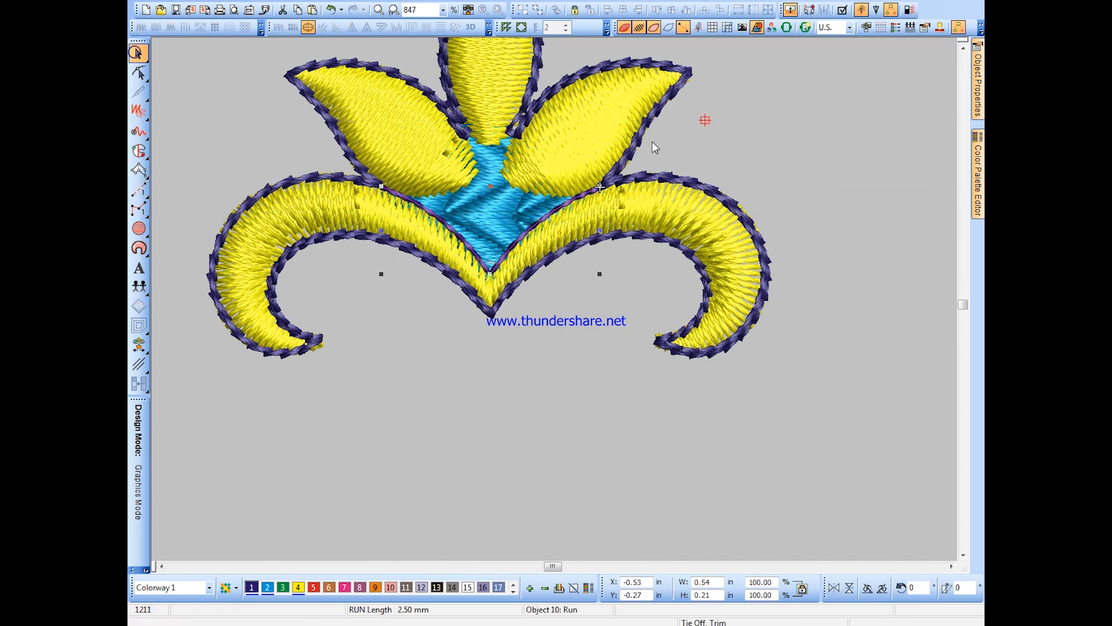
Step: Change the V-shaped line's outline type to Backstitch
left_click(978, 93)
left_click(929, 108)
left_click(848, 147)
left_click(634, 388)
scroll(625, 390, "down", 3)
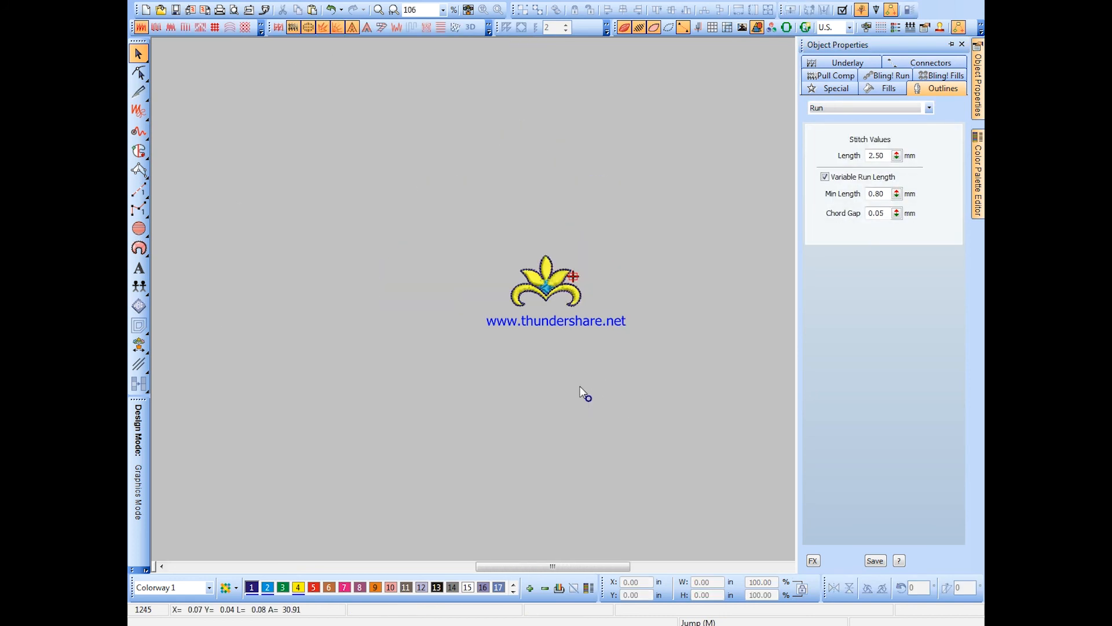
Step: Digitize a curved run line around the inner end of the right leaf to complete its outline
scroll(584, 391, "up", 2)
left_click(138, 189)
scroll(595, 241, "up", 4)
left_click(590, 303)
left_click(572, 356)
right_click(575, 382)
right_click(618, 411)
left_click(725, 420)
key("Return")
scroll(724, 420, "down", 1)
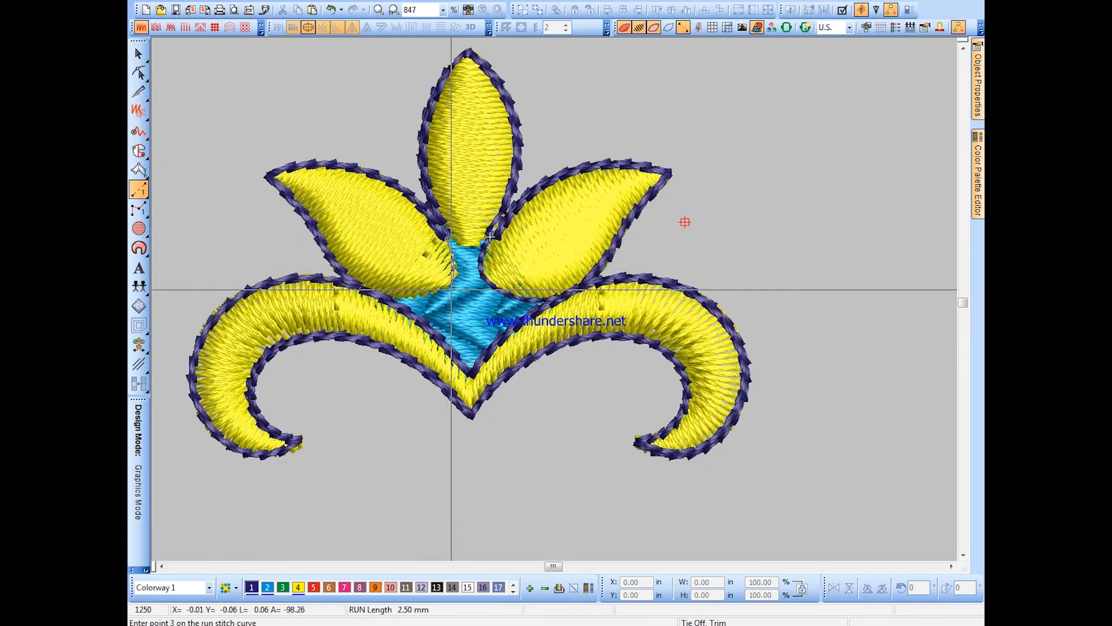
Step: Reshape the outline curve around the inner end of the left leaf
key("h")
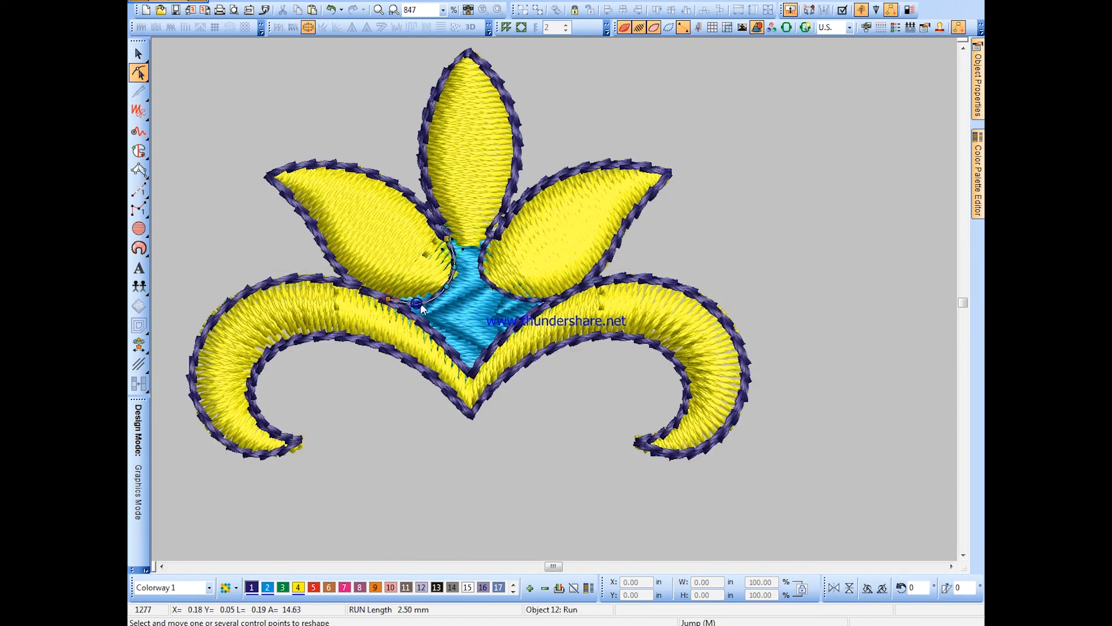
left_click(137, 54)
left_click(603, 408)
Step: Select all objects of the flower motif and group them
scroll(604, 407, "down", 2)
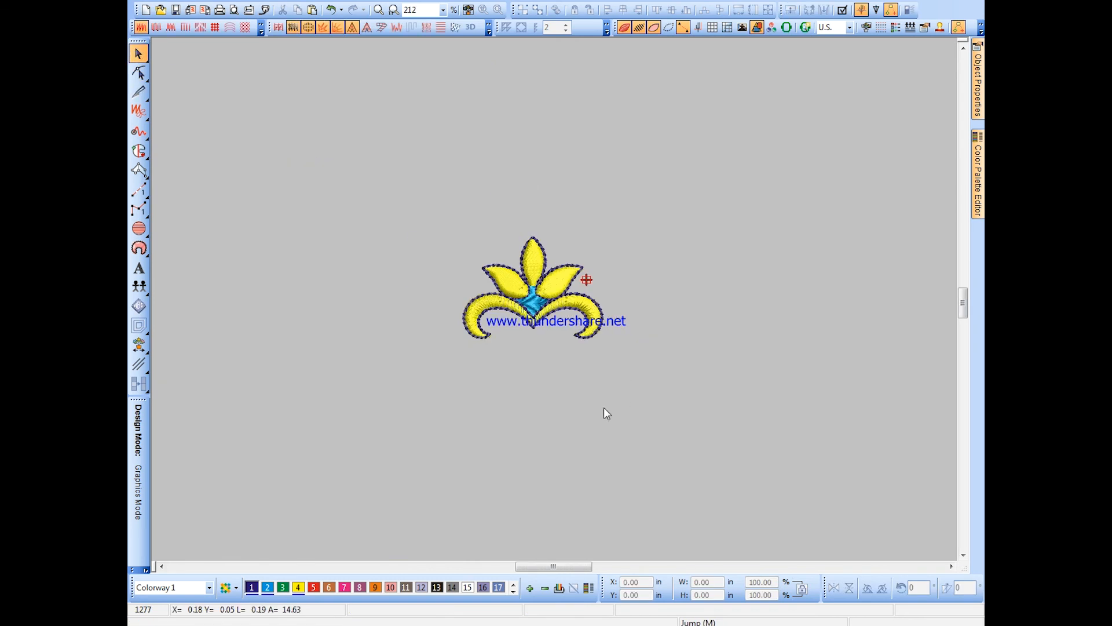
scroll(569, 318, "up", 1)
scroll(566, 399, "down", 2)
scroll(538, 339, "up", 1)
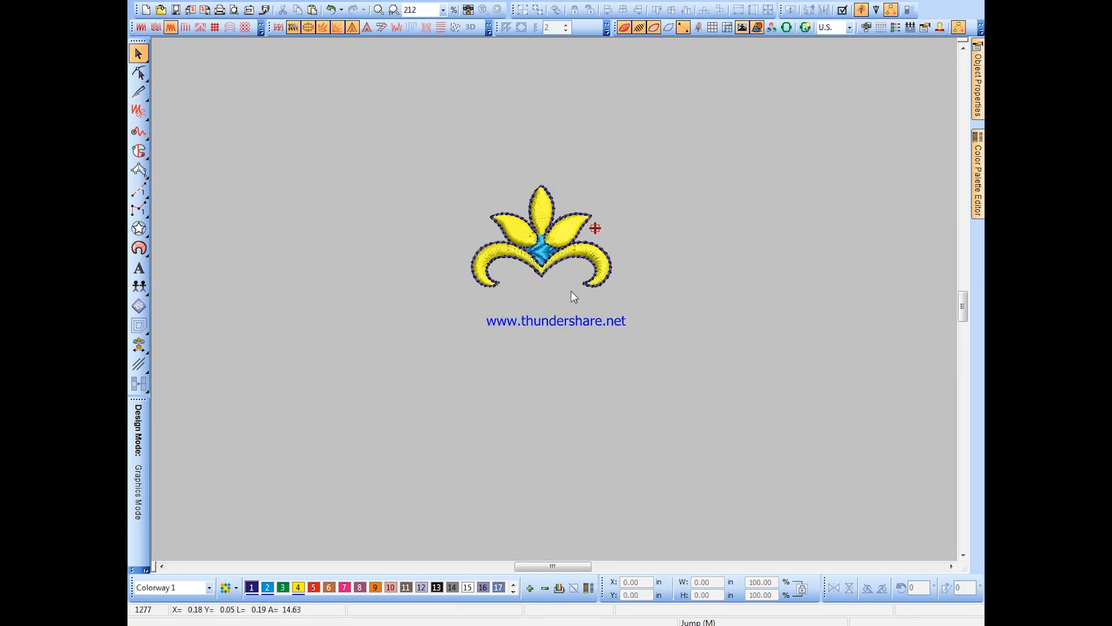
left_click(468, 10)
scroll(762, 230, "down", 3)
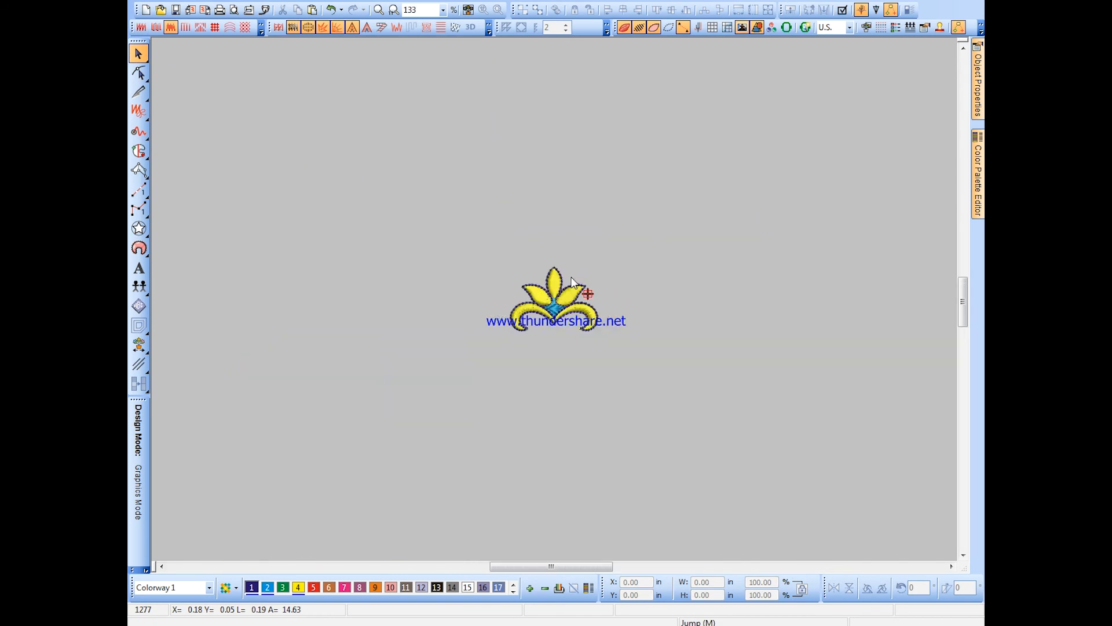
key("ctrl+a")
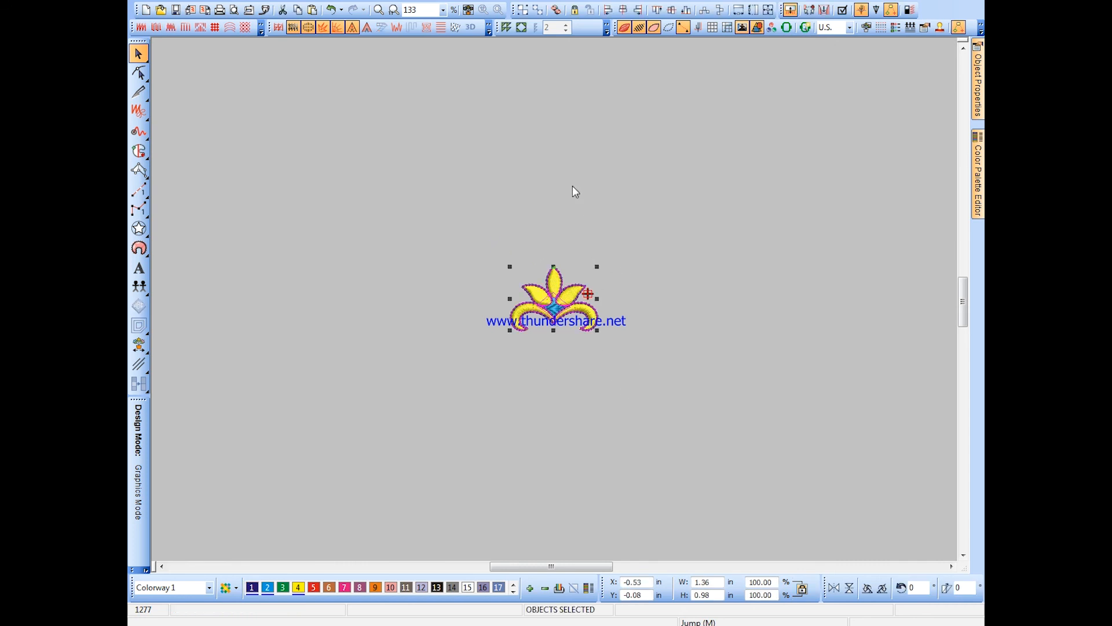
left_click(523, 10)
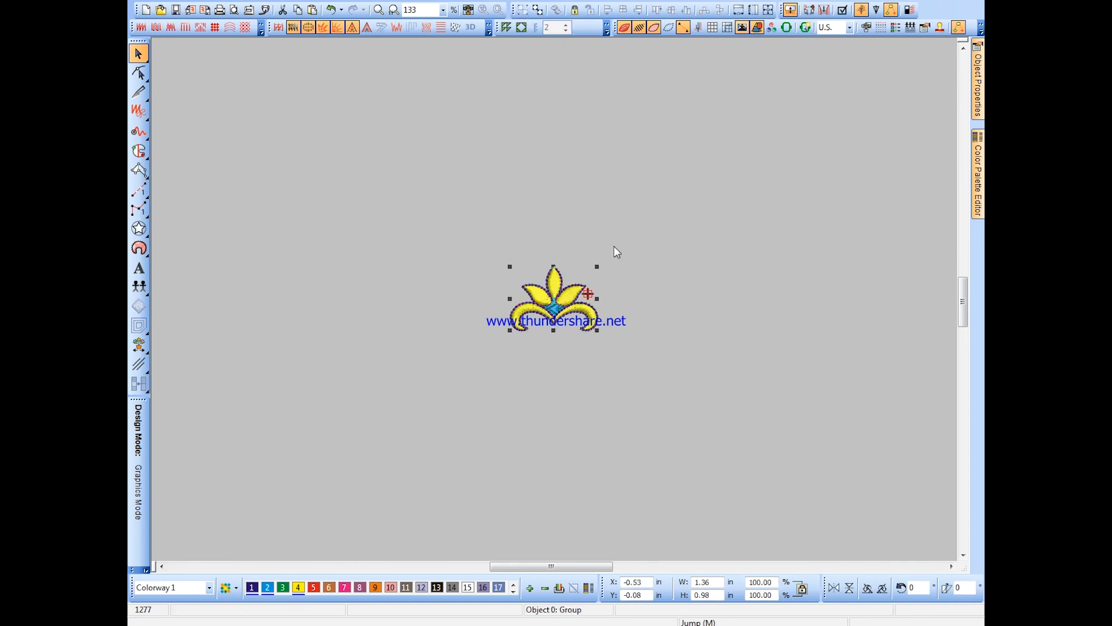
Step: Rotate the grouped motif 90° clockwise and place a horizontally mirrored copy directly above it
left_click(881, 589)
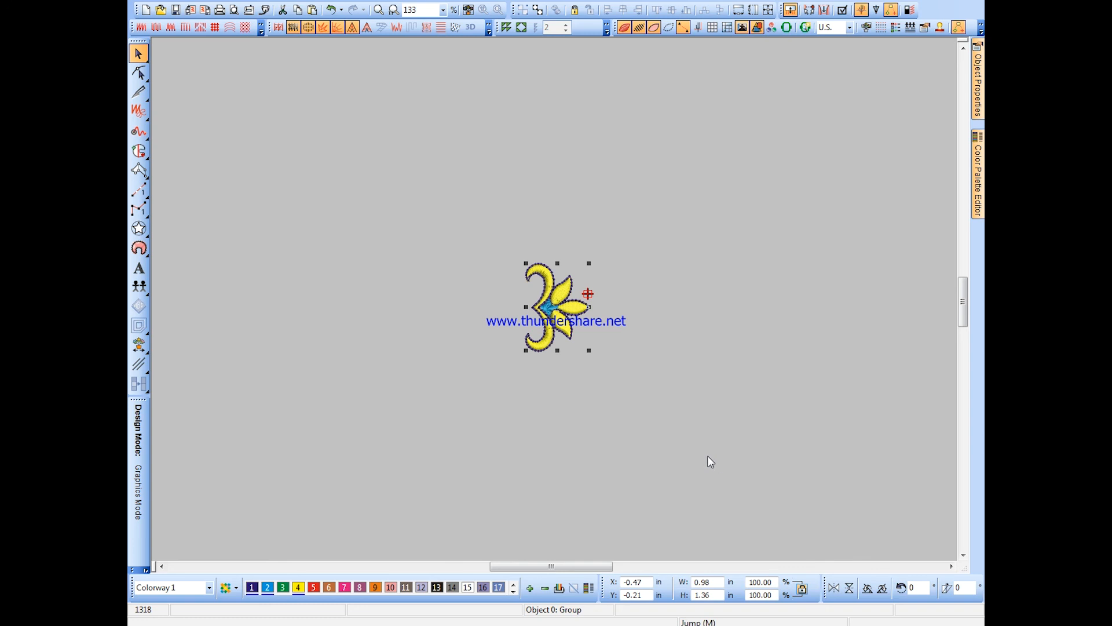
left_click_drag(567, 318, 556, 224)
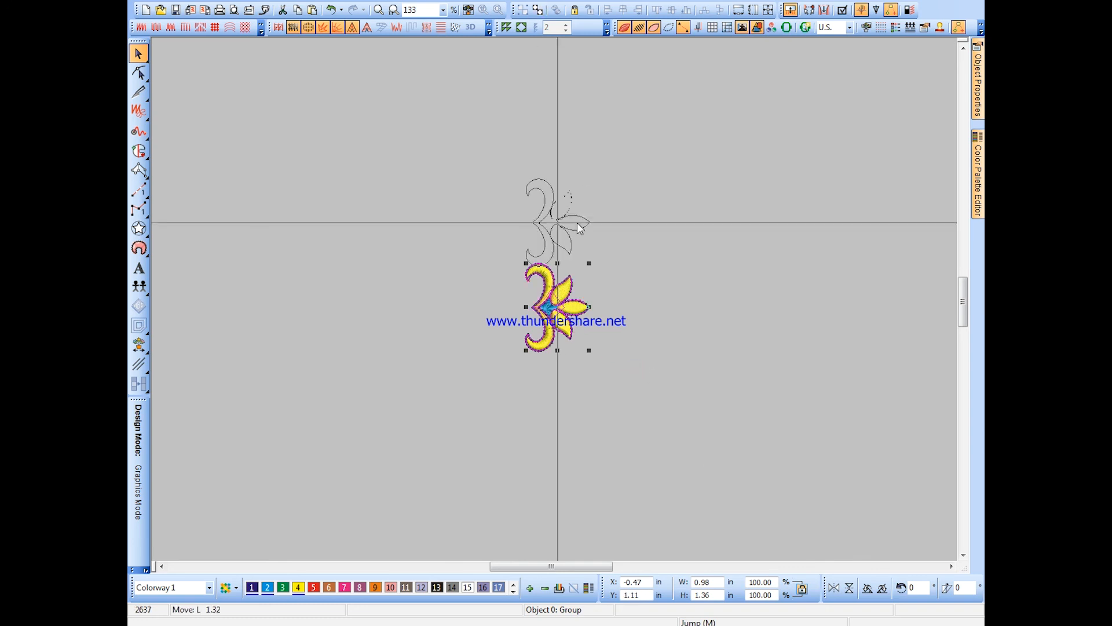
left_click(834, 588)
Step: Nudge the mirrored copy down and left until its lower curl fits closely against the original's upper curl
key("Down")
key("Down")
key("Down")
key("Down")
key("Left")
key("Left")
key("Left")
key("Left")
key("Down")
left_click(710, 437)
Step: Select both motifs and place a copy of the pair above them, continuing the alternating vertical border
scroll(691, 408, "down", 1)
left_click(497, 225)
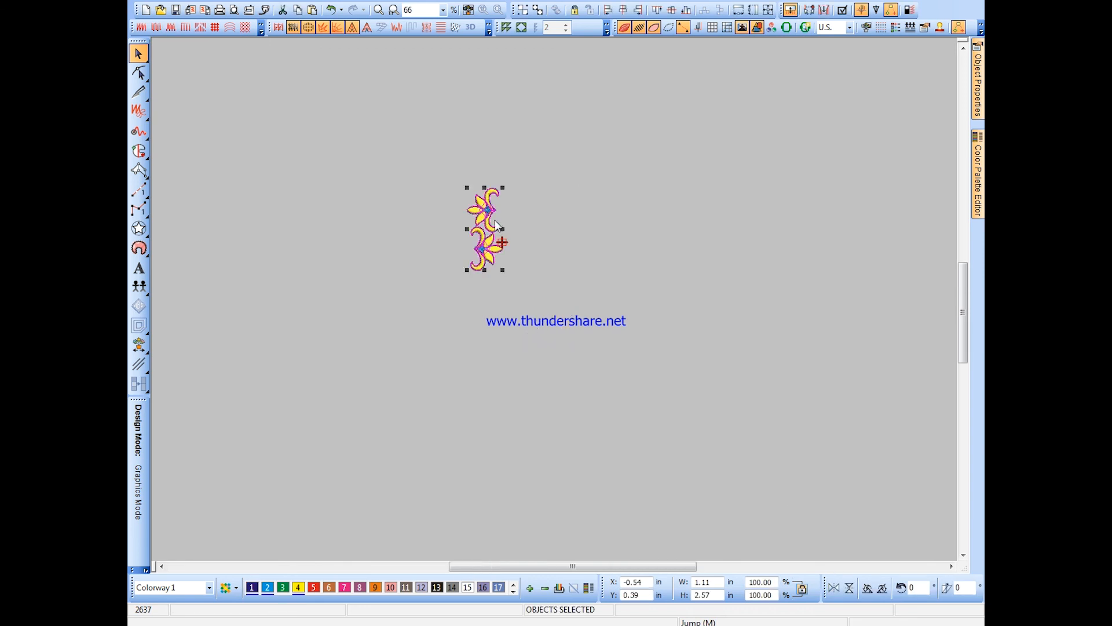
left_click_drag(489, 227, 485, 150)
scroll(604, 311, "up", 2)
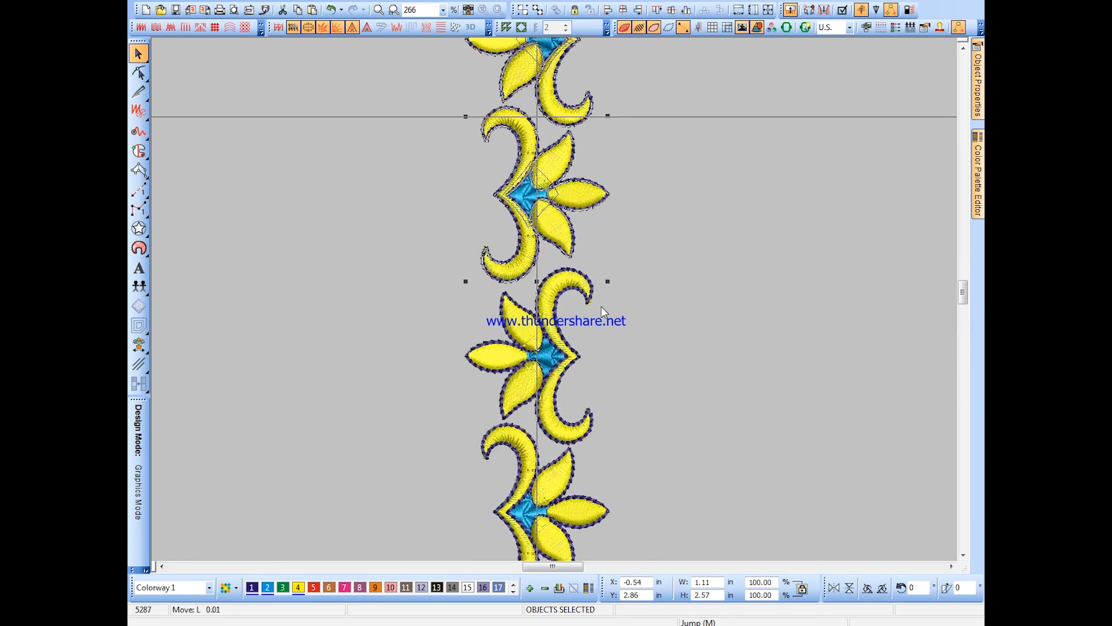
Step: Select all four motifs, place a copy of them above to extend the border to eight, and fit it in the window
scroll(604, 312, "down", 2)
left_click_drag(600, 437, 495, 155)
left_click_drag(550, 307, 548, 153)
scroll(537, 215, "up", 2)
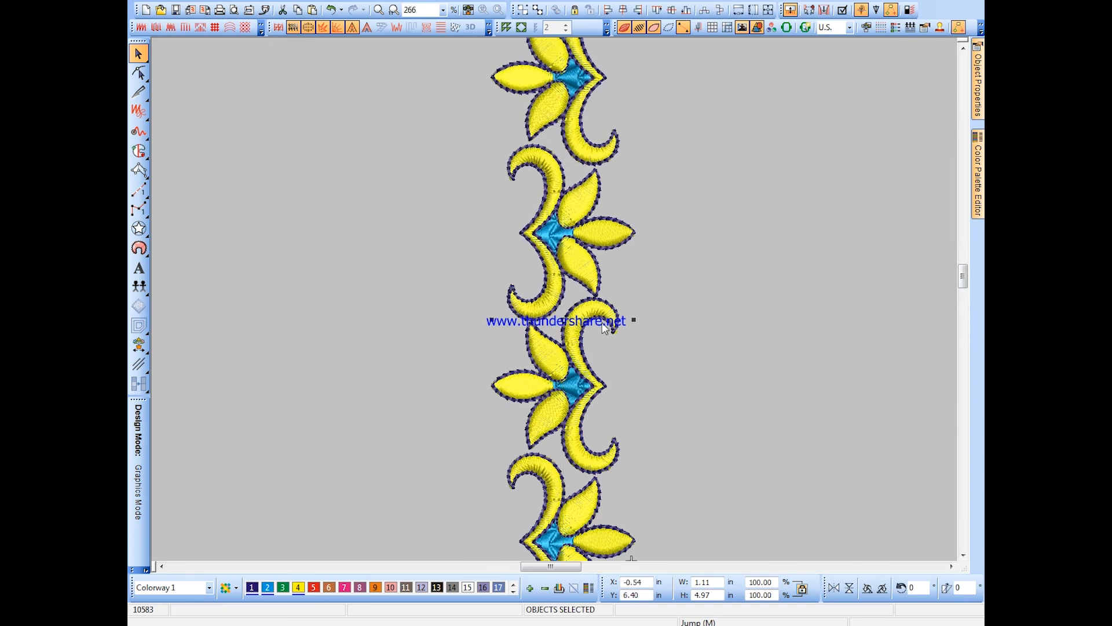
left_click(468, 10)
left_click(796, 316)
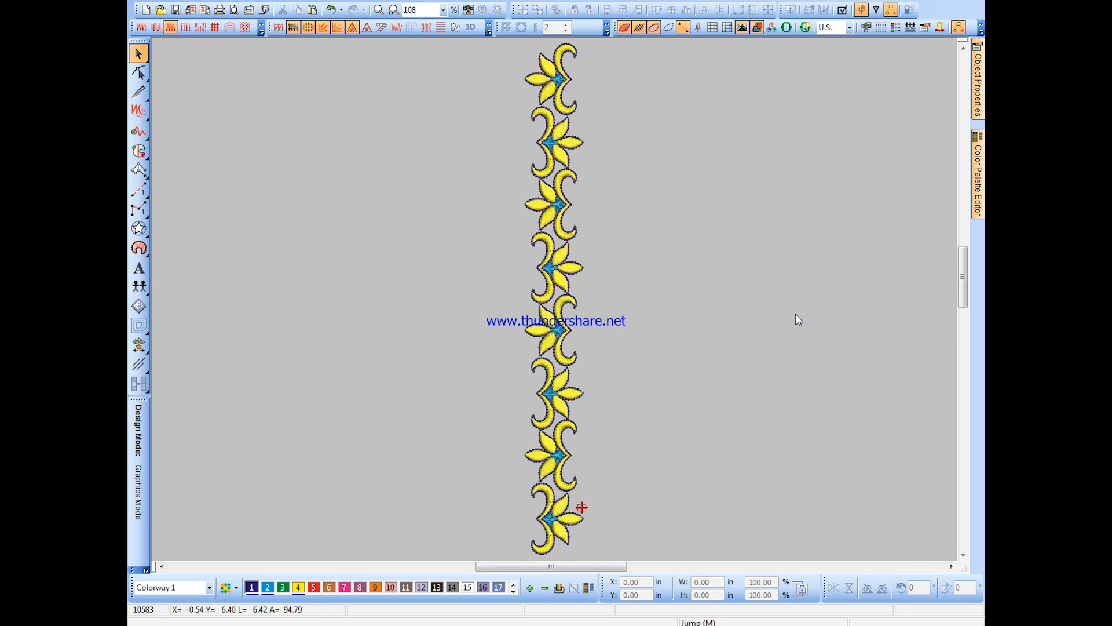